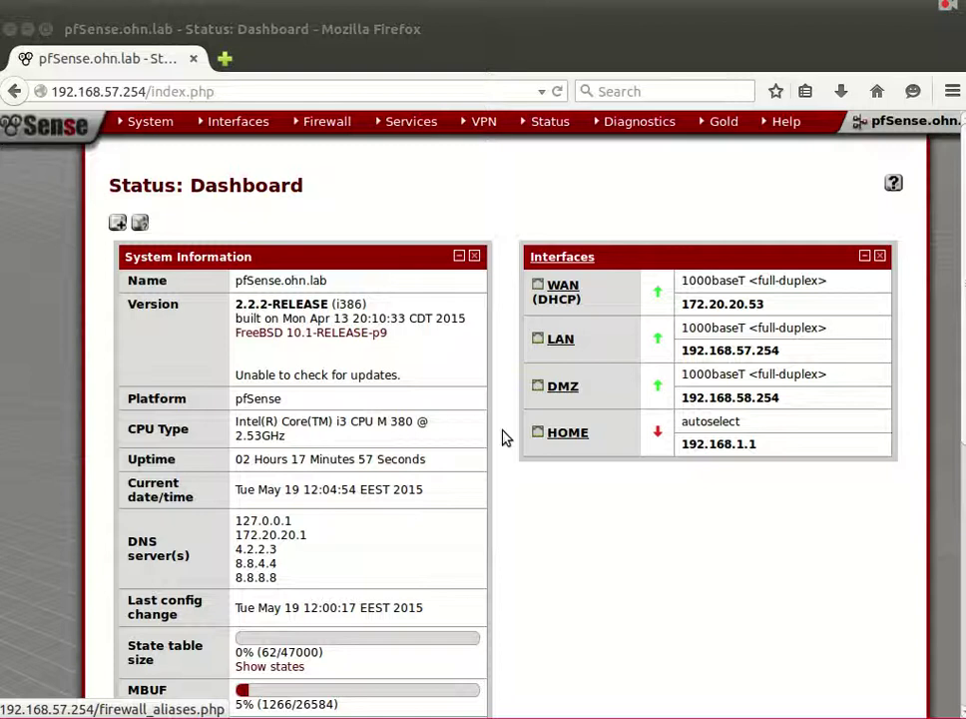
Open the firewall's NAT port forwarding page from the pfSense dashboard.
{"action": "left_click", "coordinate": [453, 28]}
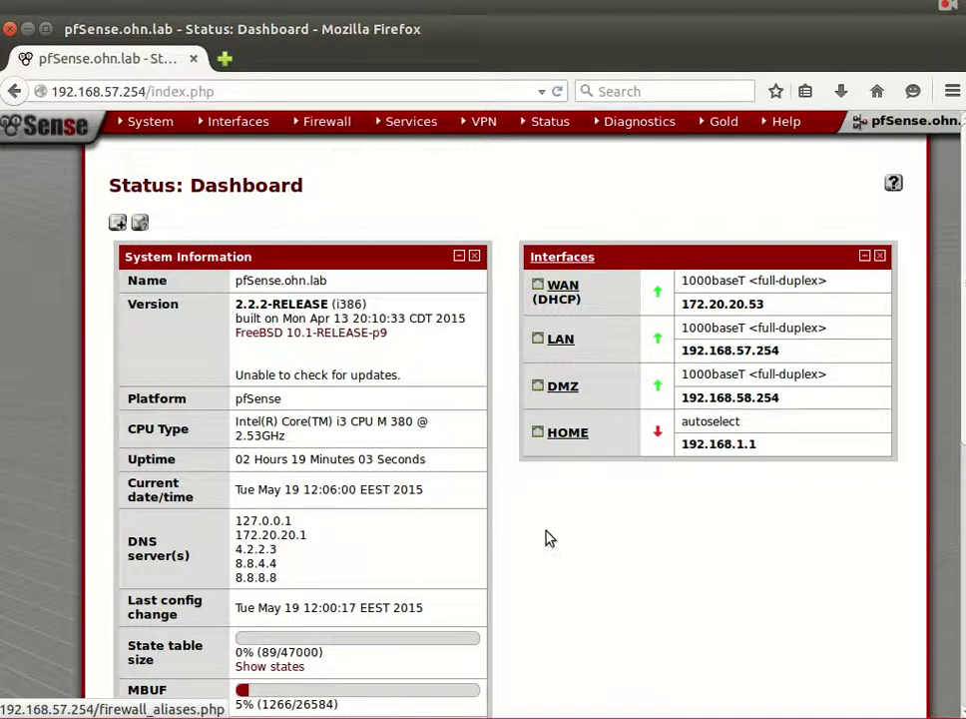
{"action": "mouse_move", "coordinate": [318, 133]}
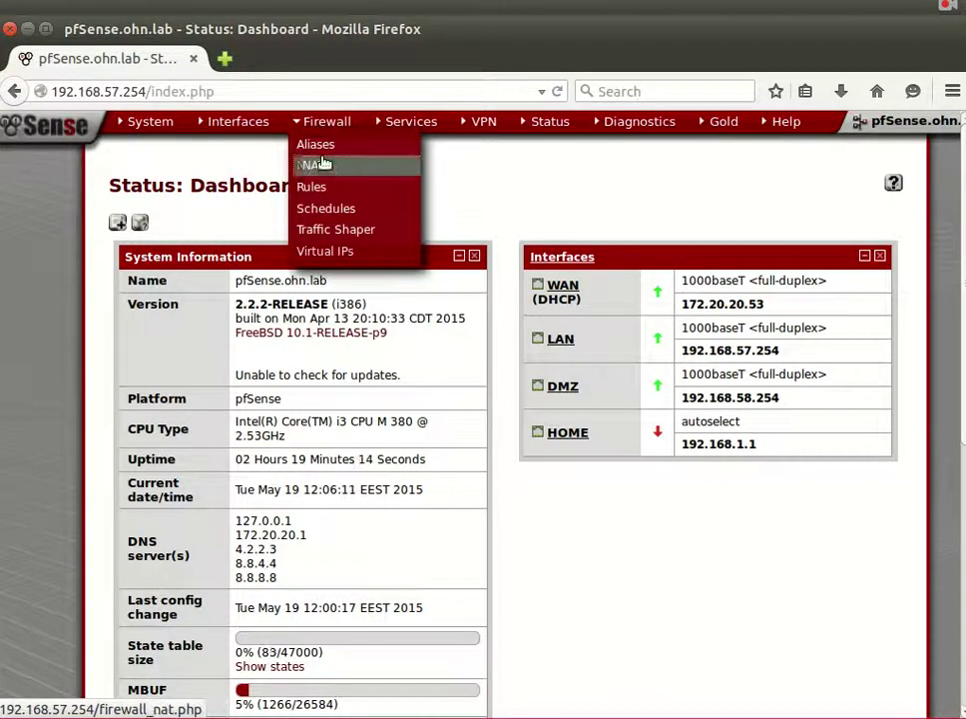
{"action": "left_click", "coordinate": [320, 163]}
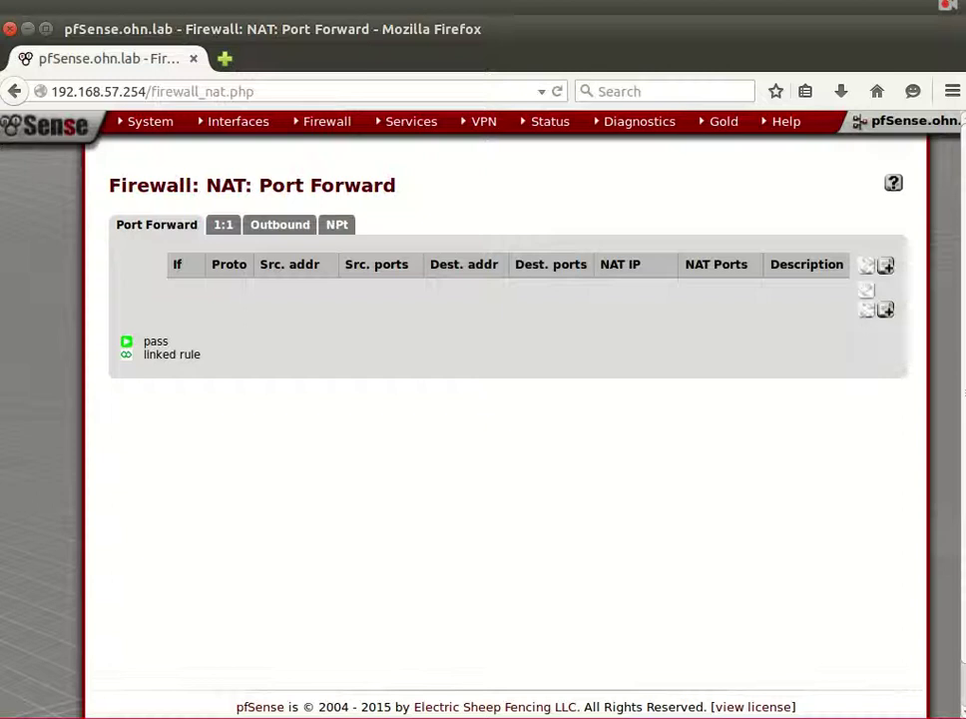
Switch to the winXP-PC1 virtual machine and inspect the IP address details of its Local Area Connection.
{"action": "key", "text": "alt+Tab"}
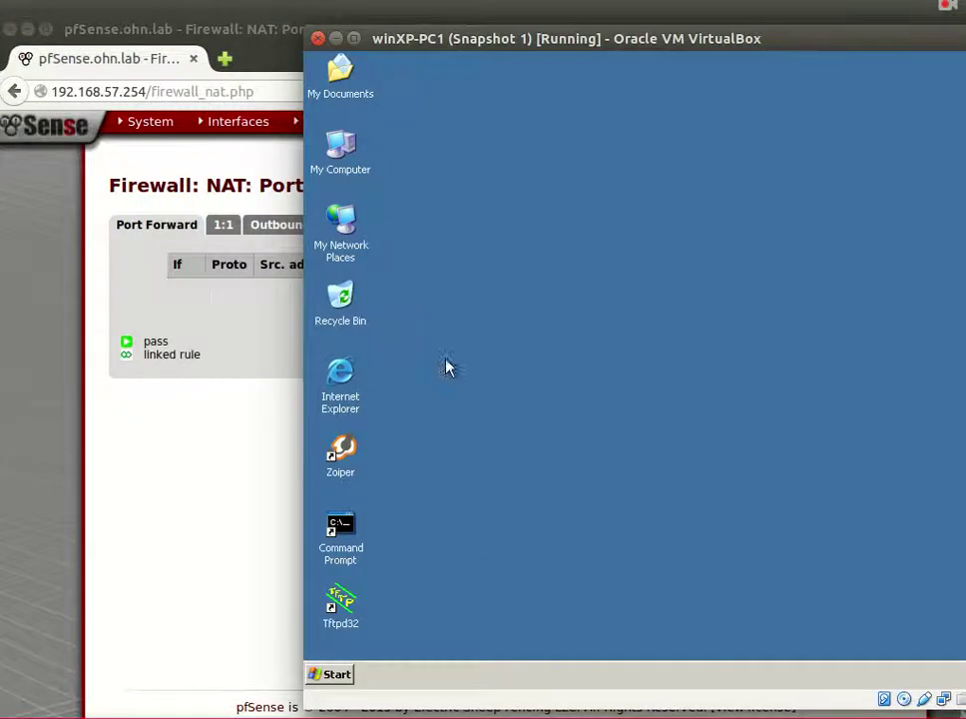
{"action": "left_click", "coordinate": [170, 459]}
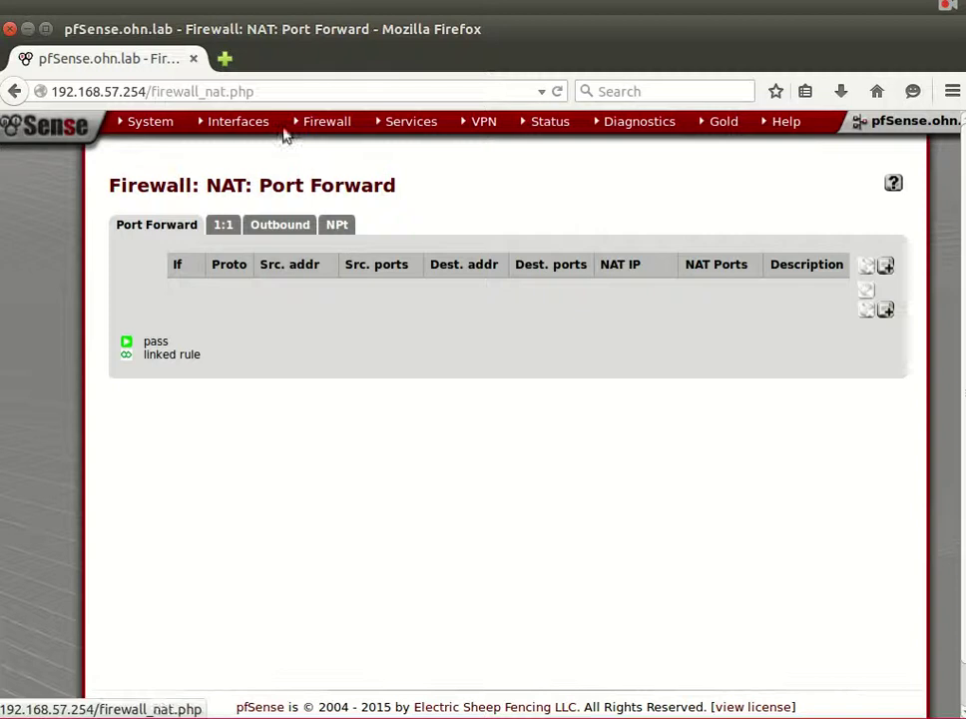
{"action": "mouse_move", "coordinate": [334, 130]}
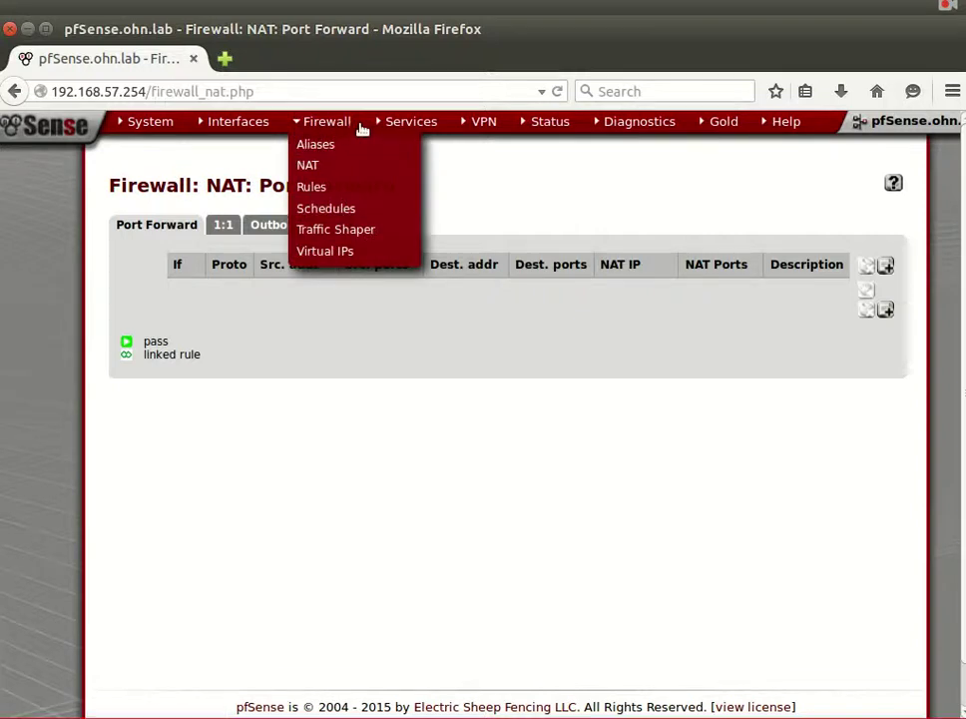
{"action": "key", "text": "alt+Tab"}
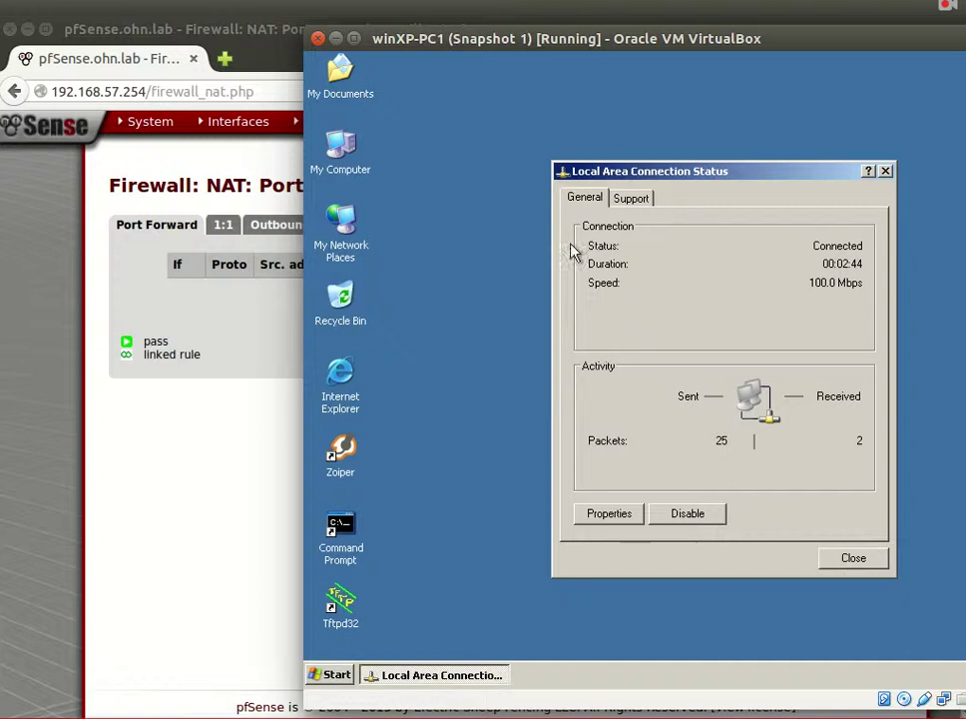
{"action": "left_click", "coordinate": [630, 197]}
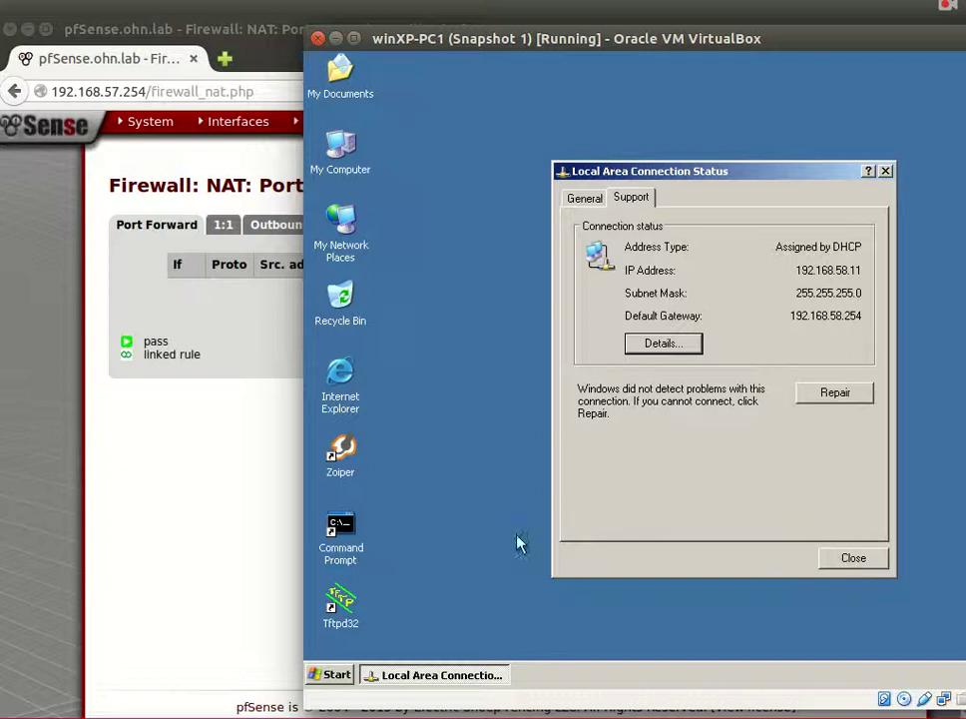
Return to pfSense in Firefox, examine the interface assignments, and view the interface addresses on the dashboard.
{"action": "left_click", "coordinate": [232, 524]}
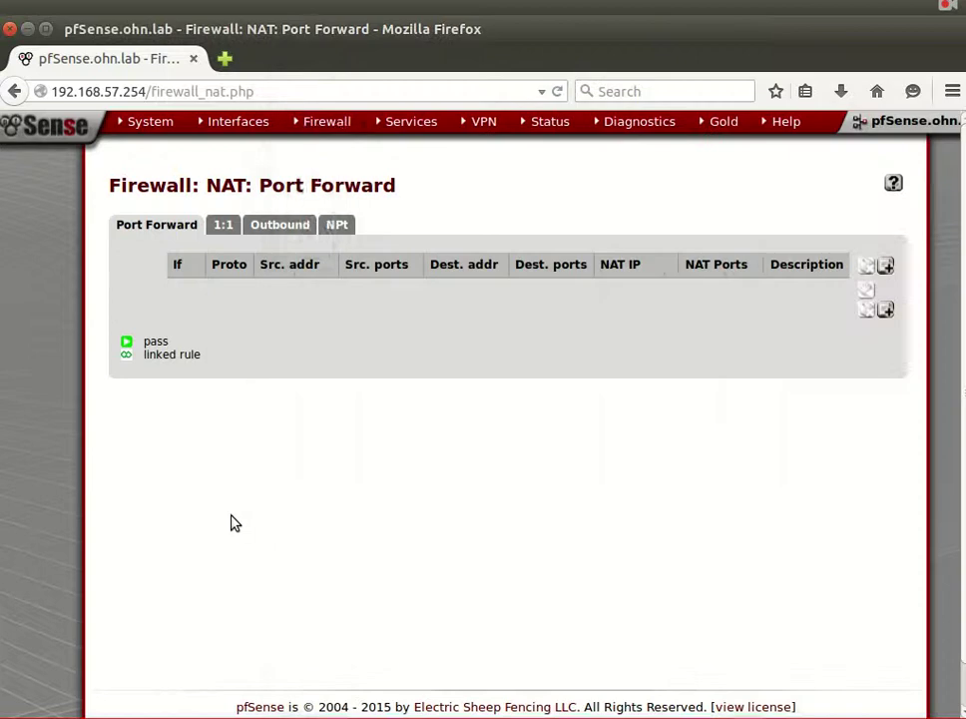
{"action": "mouse_move", "coordinate": [250, 123]}
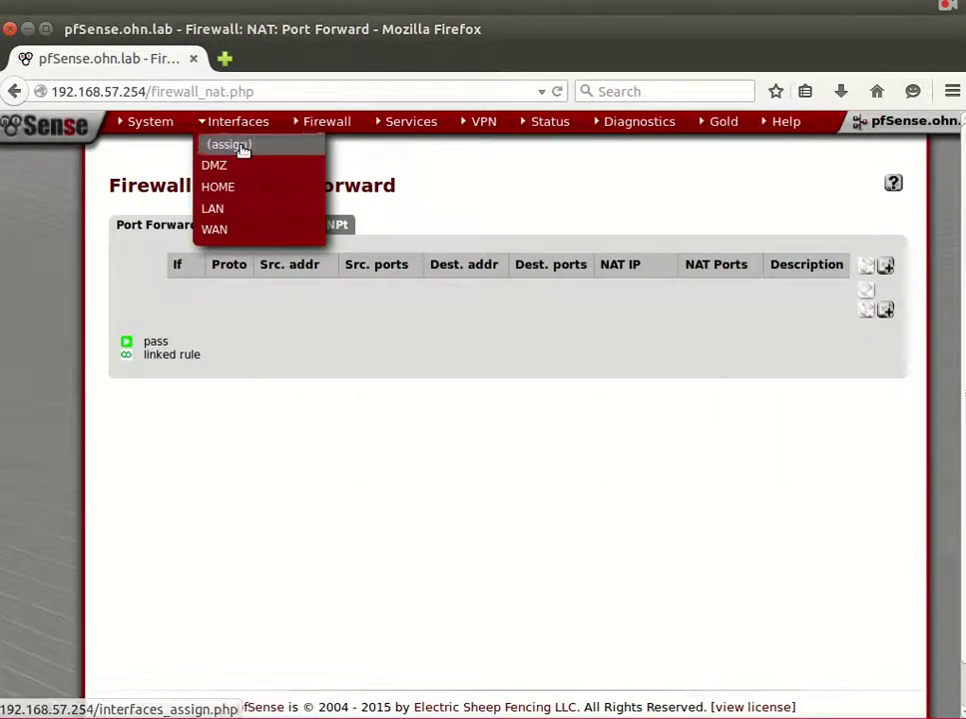
{"action": "left_click", "coordinate": [239, 146]}
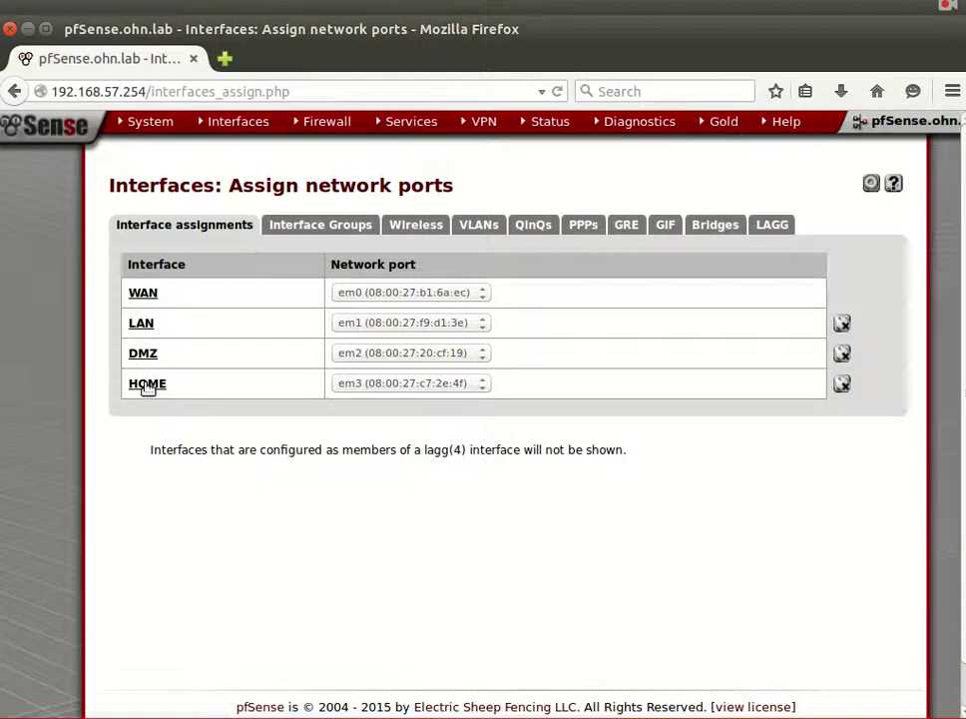
{"action": "left_click", "coordinate": [66, 128]}
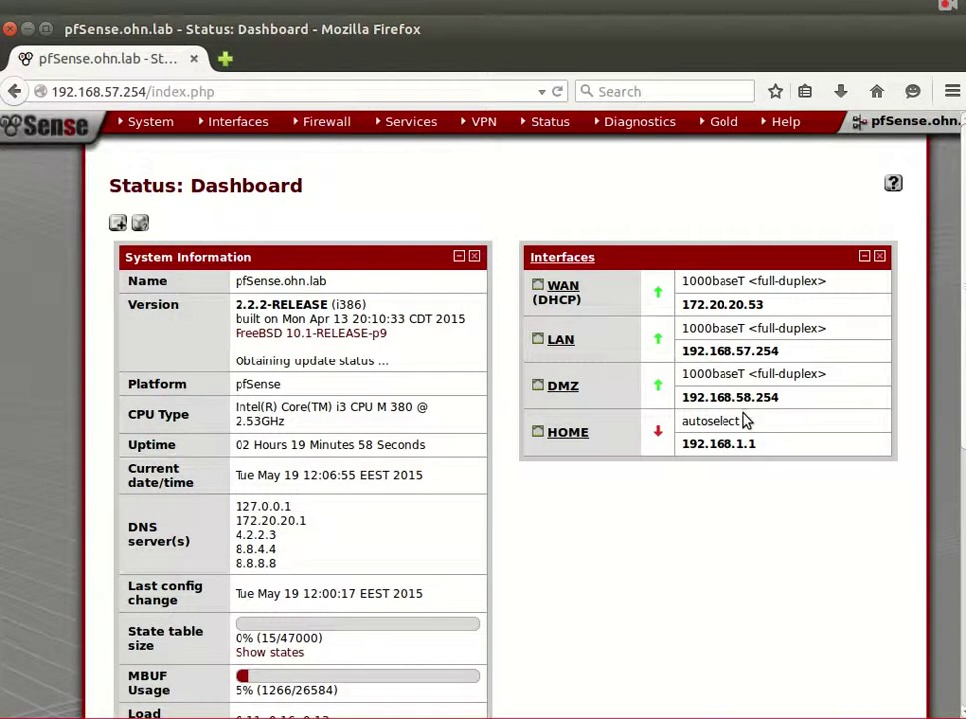
Reopen the NAT port forwarding page to examine the port forward rules.
{"action": "mouse_move", "coordinate": [248, 126]}
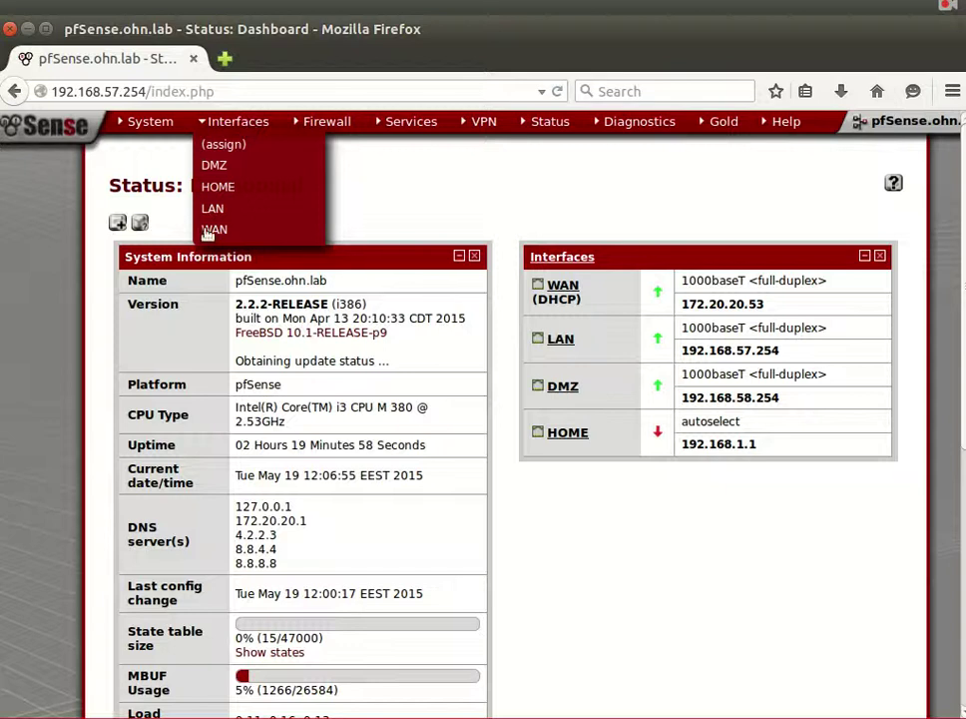
{"action": "mouse_move", "coordinate": [330, 125]}
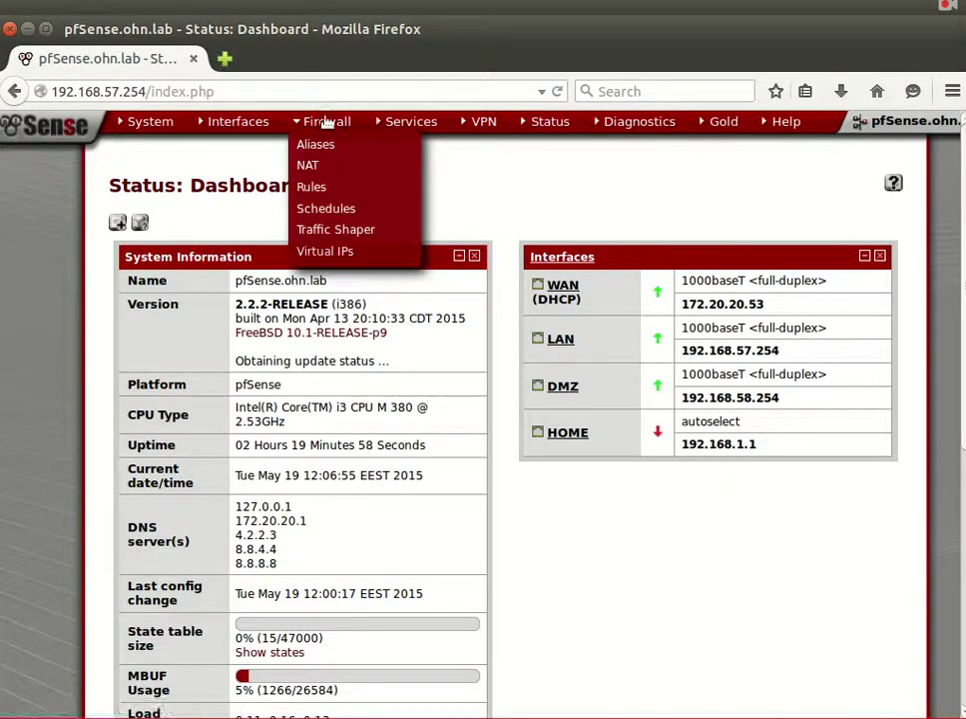
{"action": "left_click", "coordinate": [339, 176]}
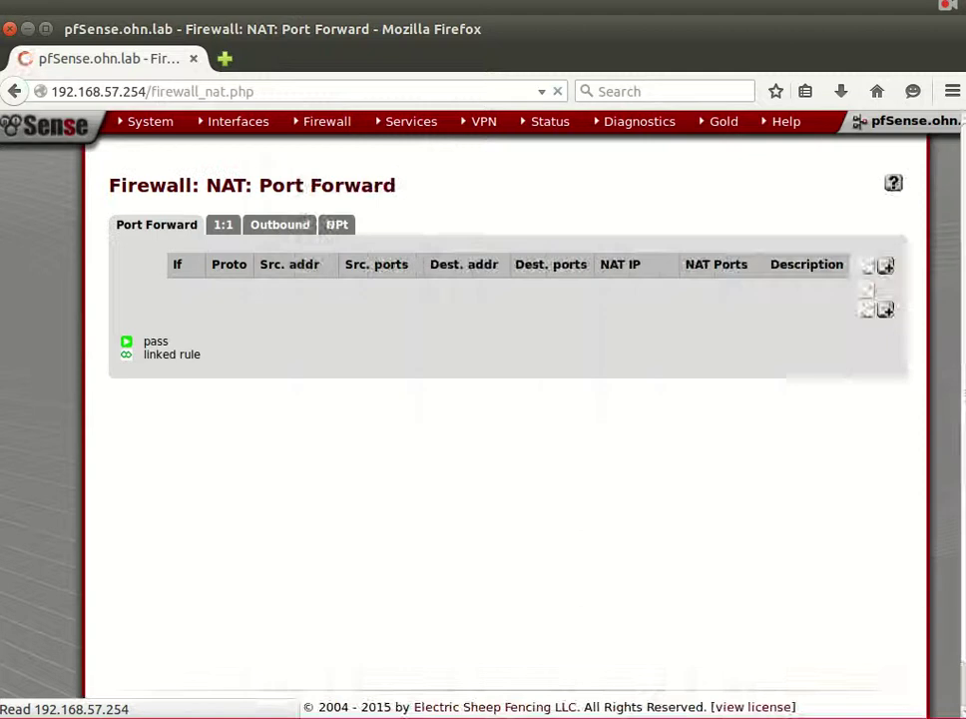
{"action": "key", "text": "alt+Tab"}
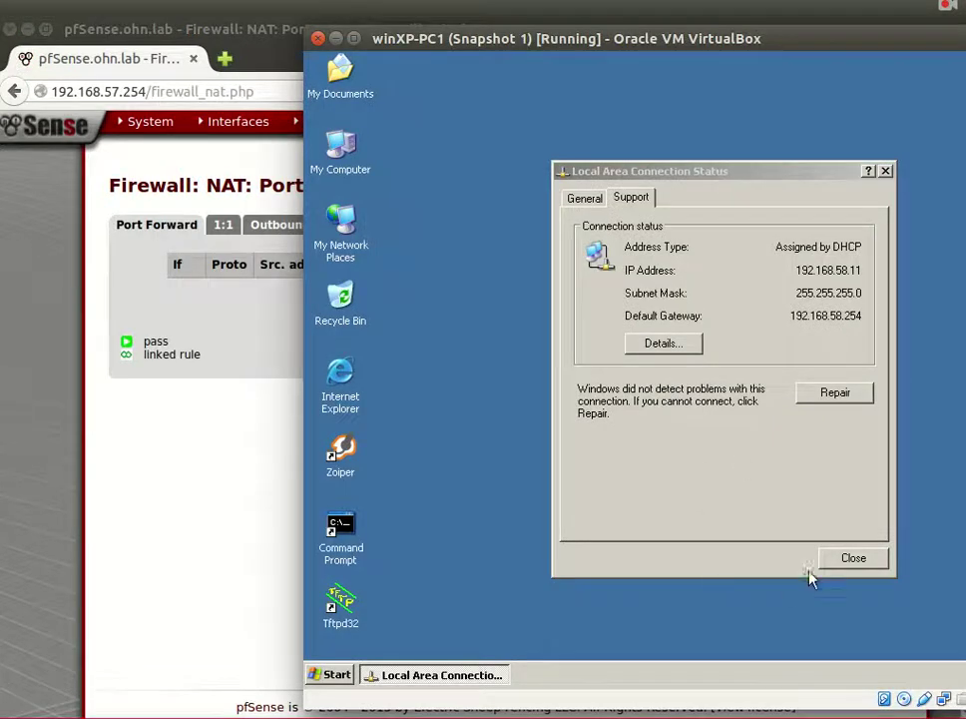
{"action": "left_click", "coordinate": [854, 558]}
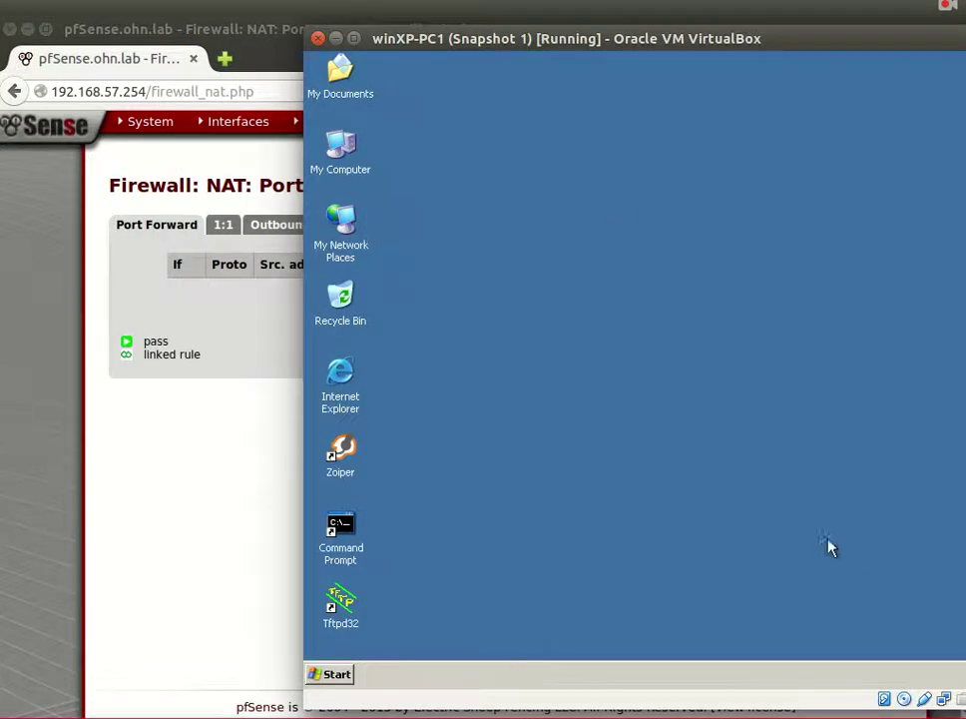
{"action": "left_click", "coordinate": [336, 404]}
{"action": "double_click", "coordinate": [337, 403]}
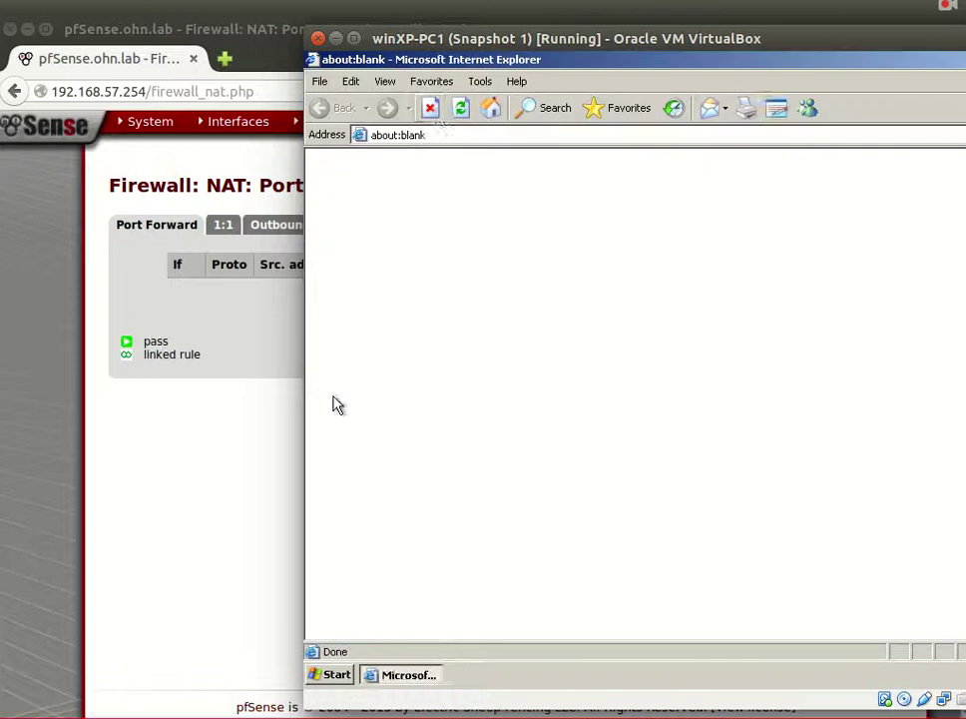
{"action": "left_click", "coordinate": [444, 136]}
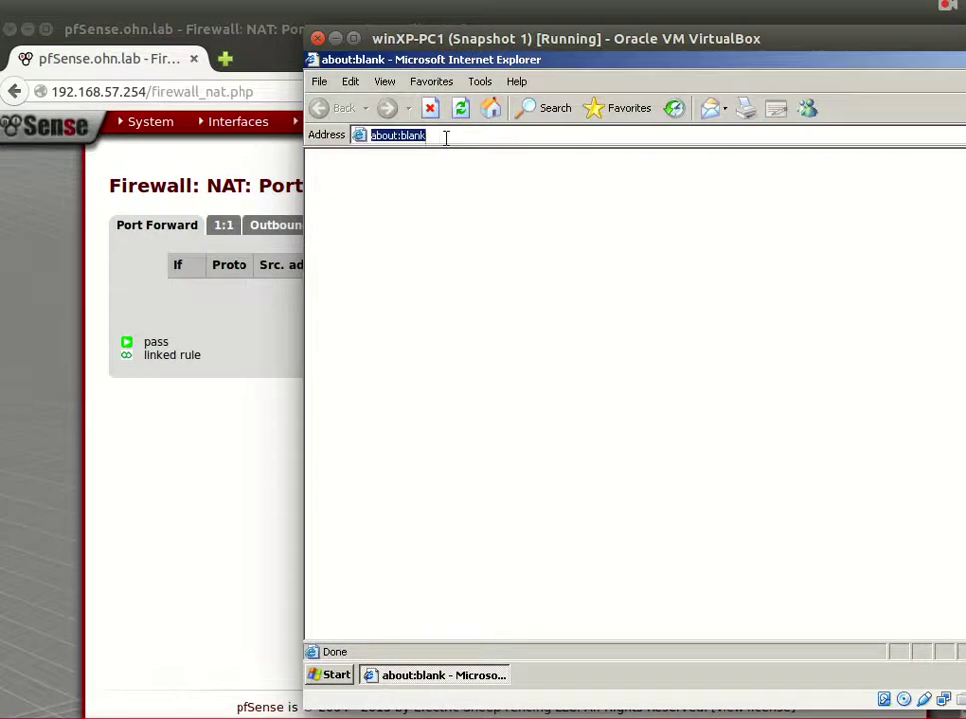
{"action": "type", "text": "www."}
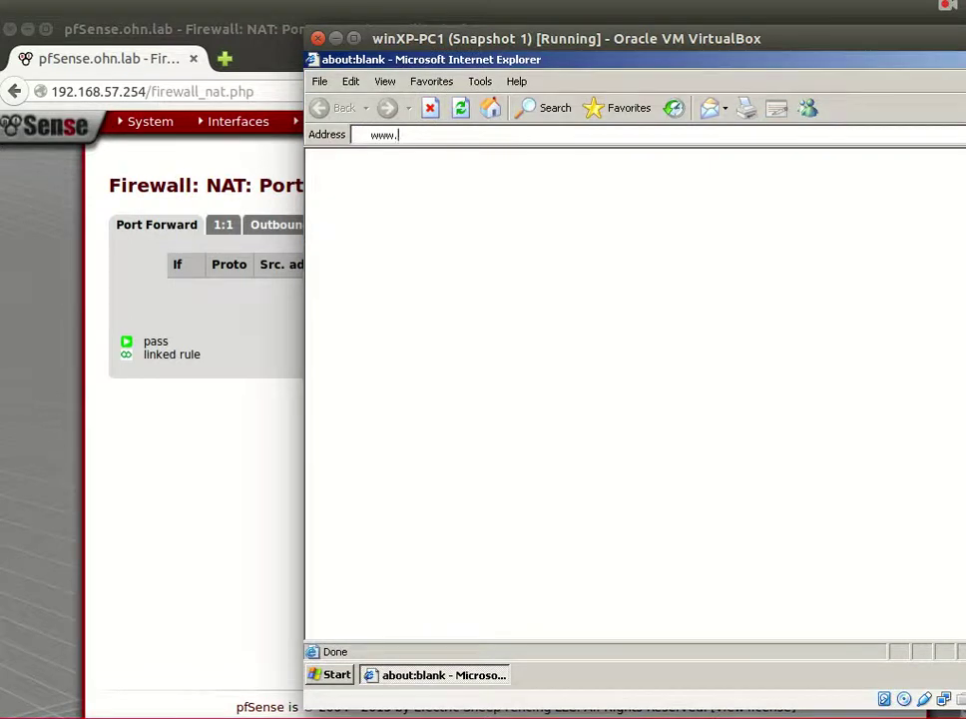
{"action": "type", "text": "gnu.org"}
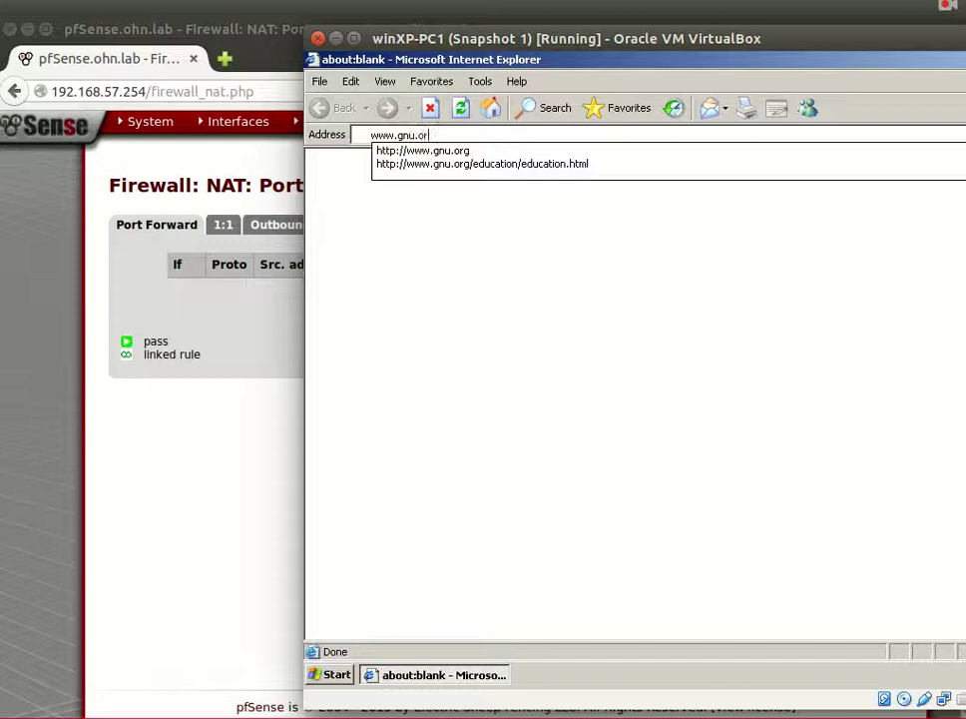
{"action": "key", "text": "Return"}
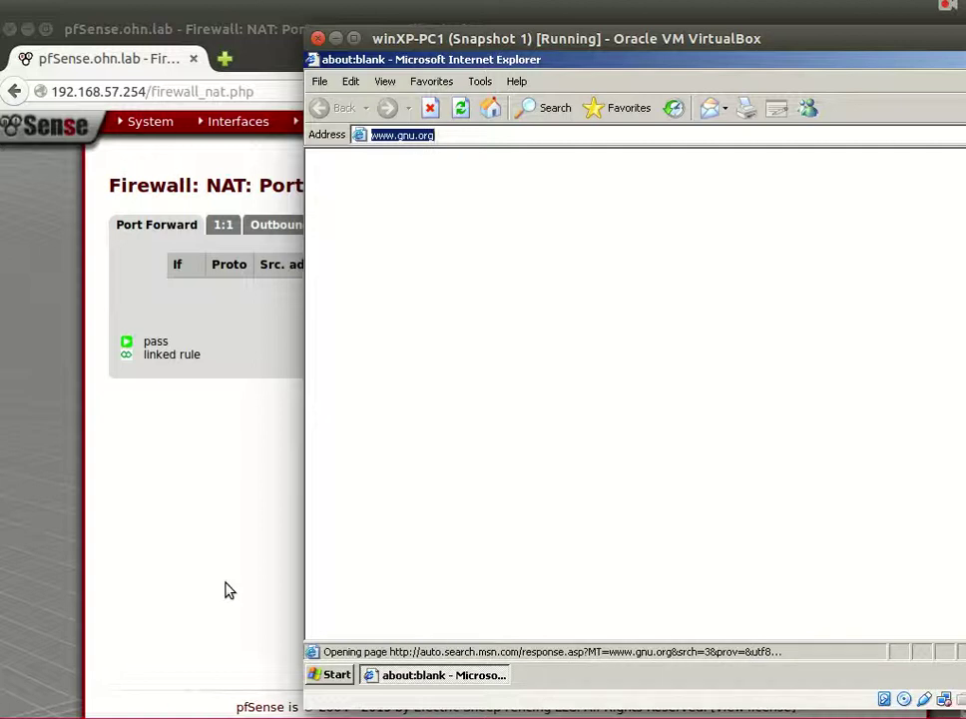
{"action": "left_click", "coordinate": [429, 108]}
Switch back to pfSense in Firefox and open the firewall rules of the DMZ interface.
{"action": "left_click", "coordinate": [189, 509]}
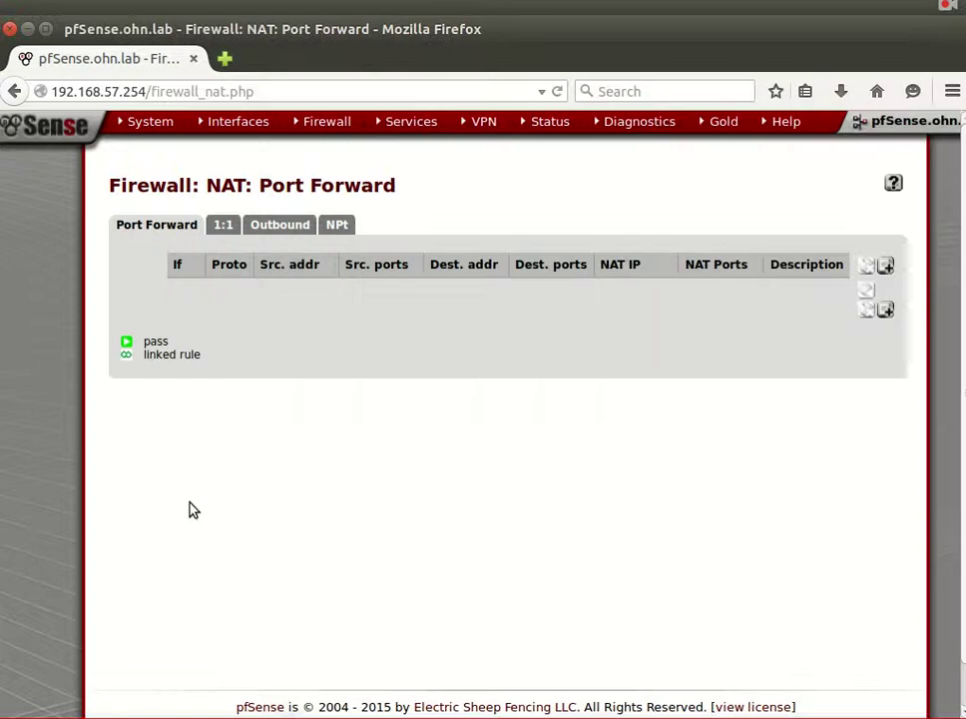
{"action": "mouse_move", "coordinate": [330, 128]}
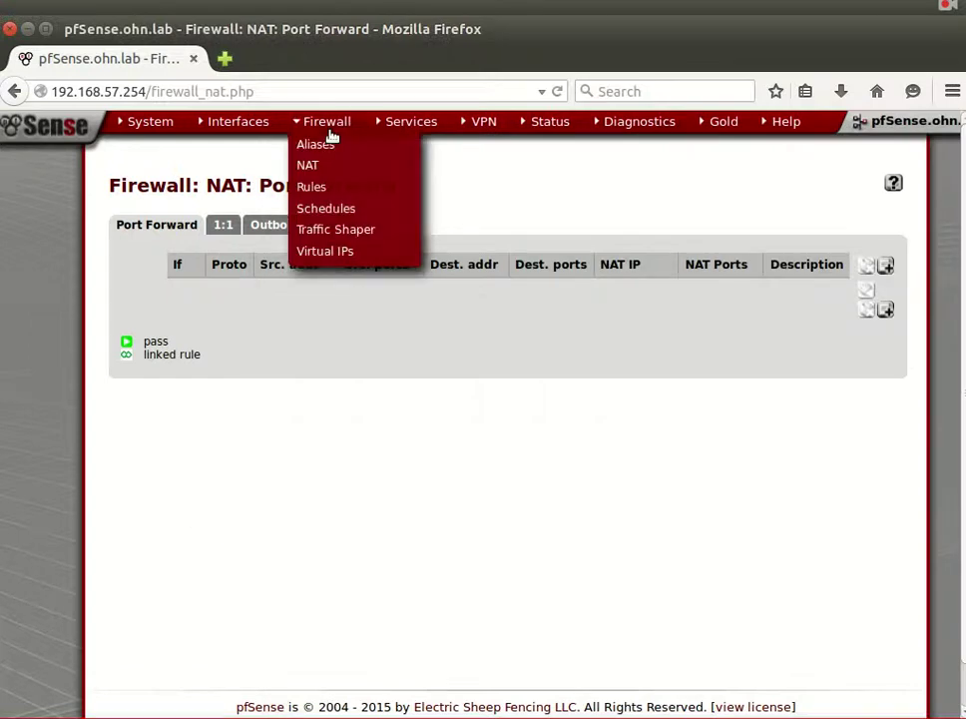
{"action": "left_click", "coordinate": [334, 189]}
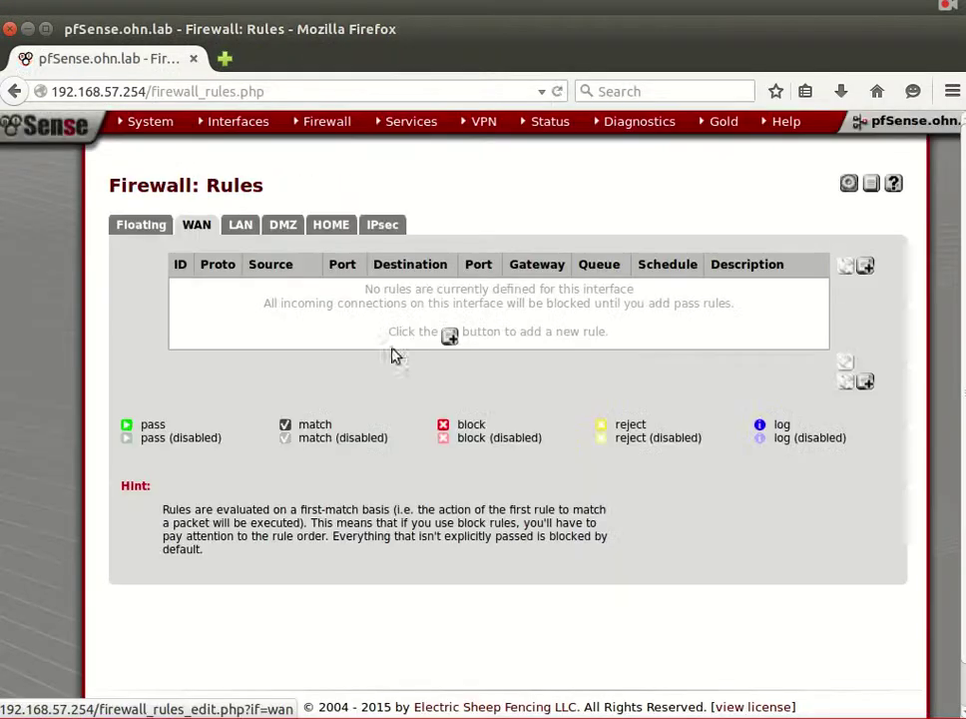
{"action": "left_click", "coordinate": [282, 225]}
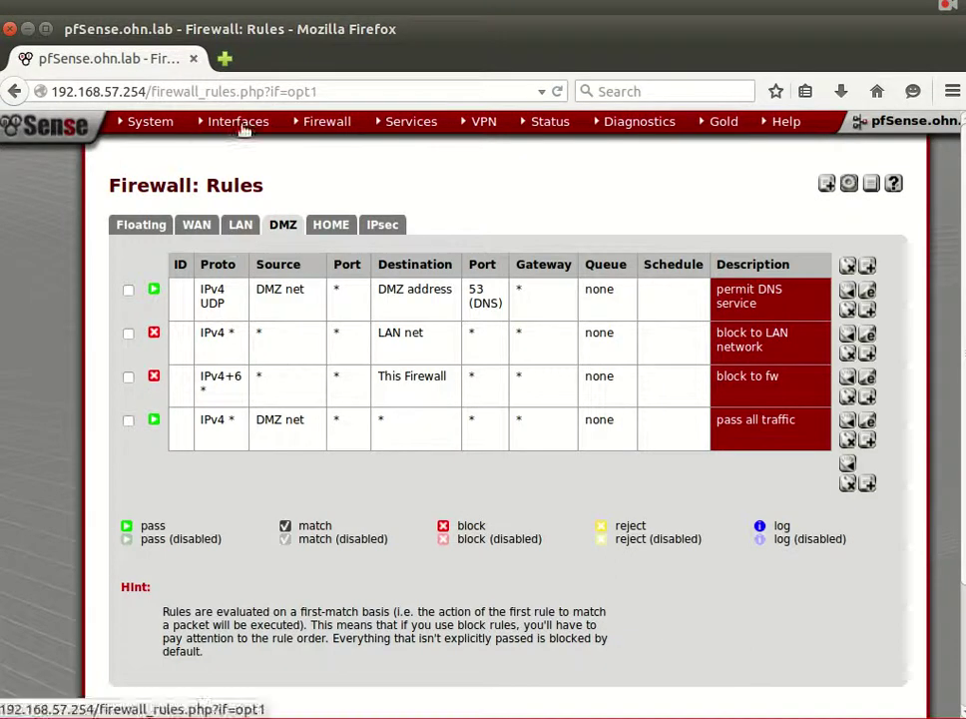
Open the DMZ interface settings and examine its static IPv4 configuration.
{"action": "mouse_move", "coordinate": [242, 129]}
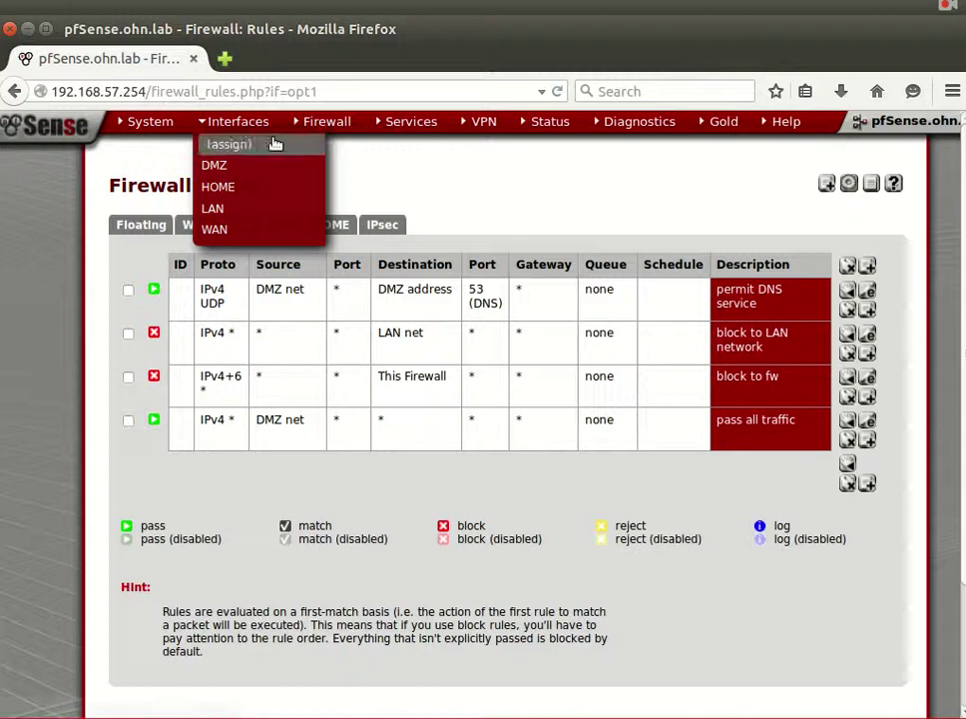
{"action": "left_click", "coordinate": [284, 167]}
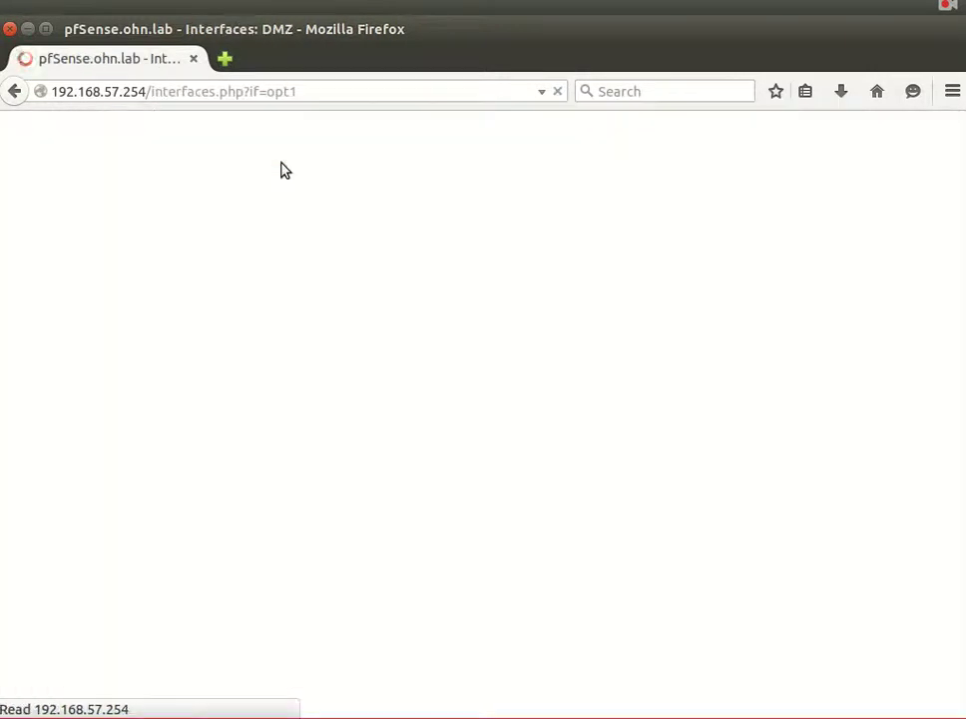
{"action": "scroll", "coordinate": [478, 480], "scroll_direction": "down", "scroll_amount": 5}
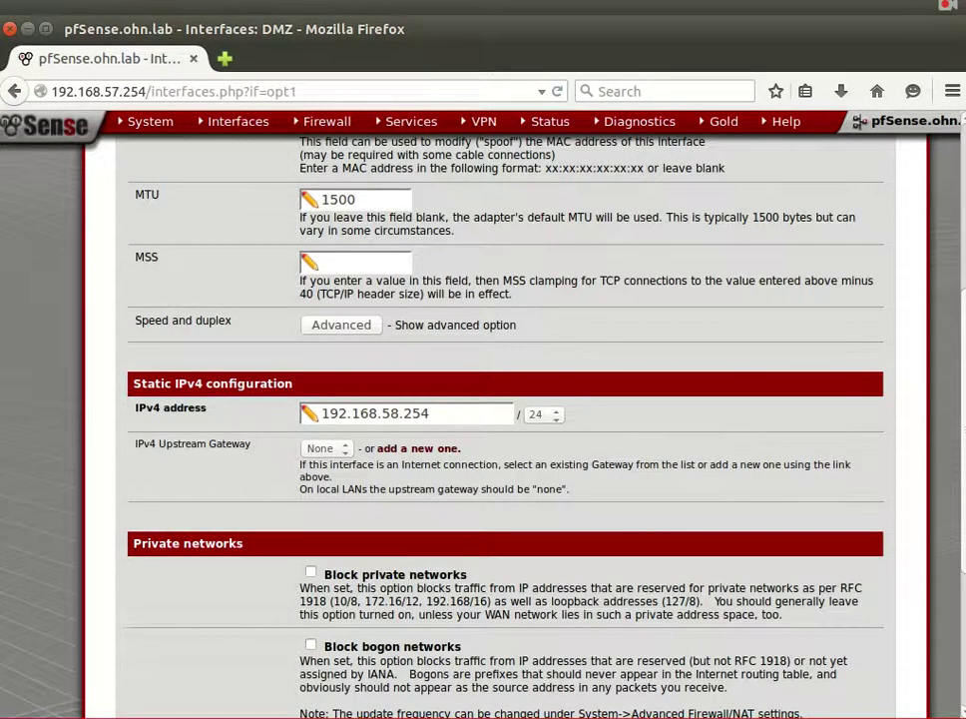
Recheck the Local Area Connection's IP address and gateway in the winXP-PC1 virtual machine, and close the status window.
{"action": "key", "text": "alt+Tab"}
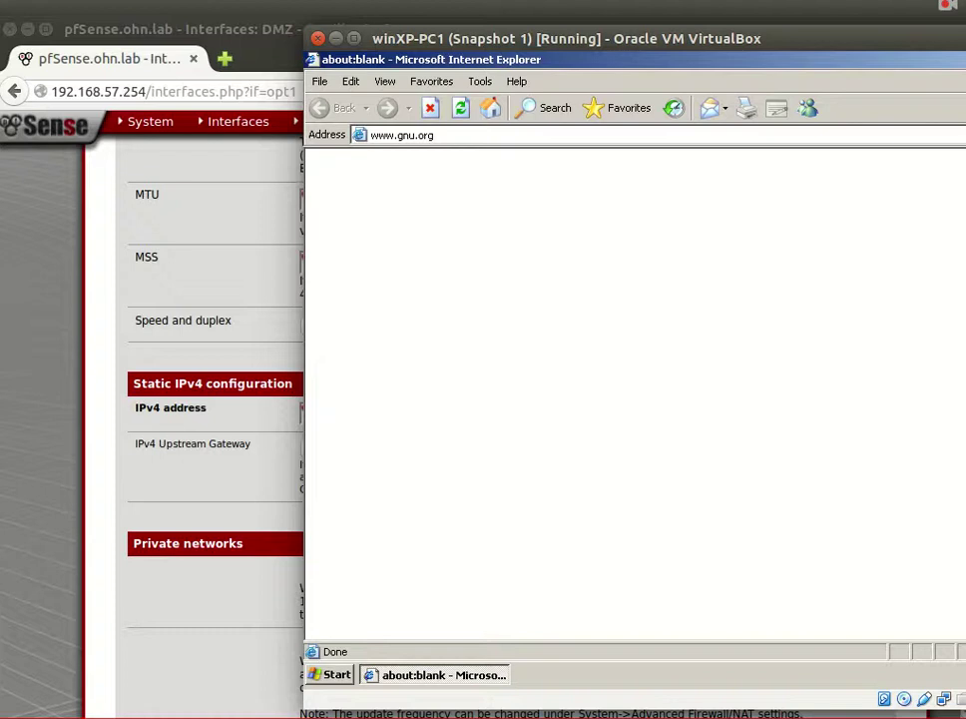
{"action": "left_click", "coordinate": [627, 196]}
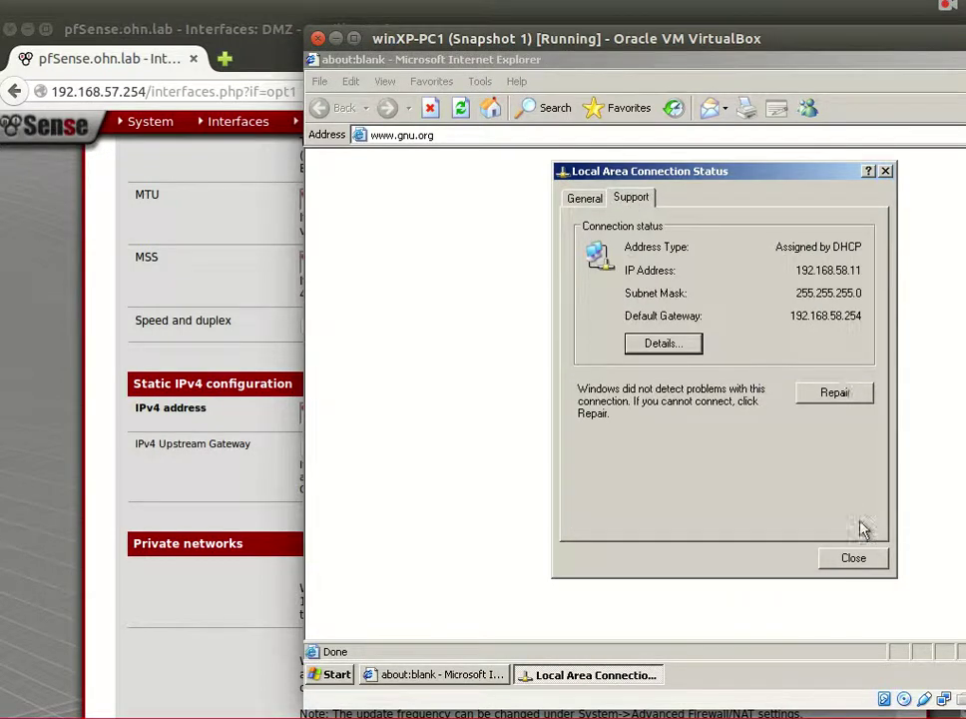
{"action": "left_click", "coordinate": [852, 558]}
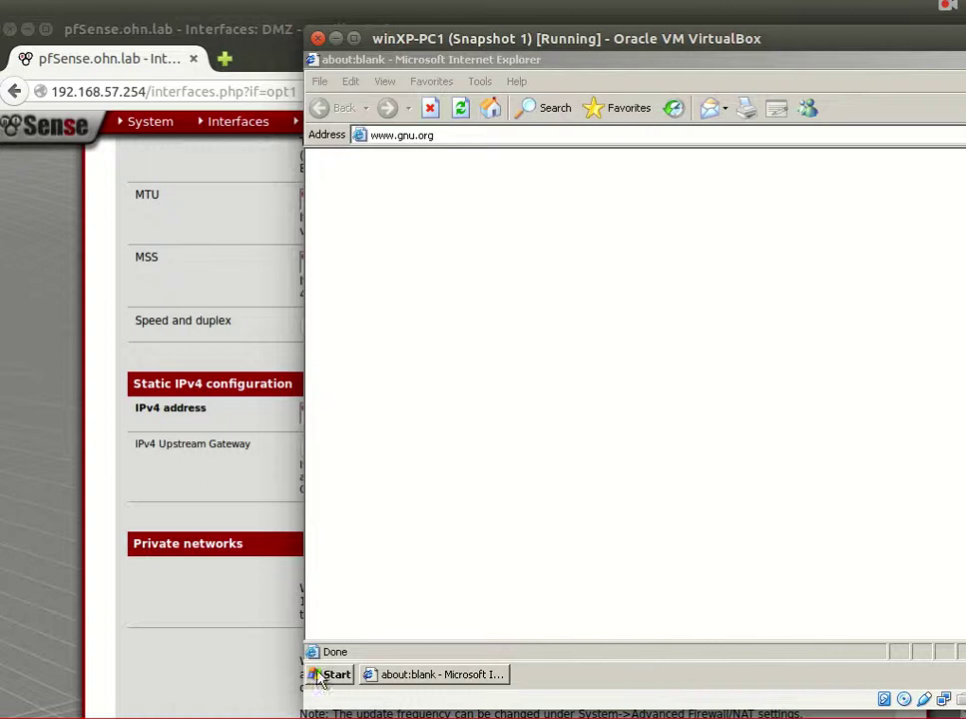
Open a Command Prompt in the virtual machine, ping 192.168.58.254 and interrupt the ping.
{"action": "left_click", "coordinate": [470, 678]}
{"action": "left_click", "coordinate": [469, 678]}
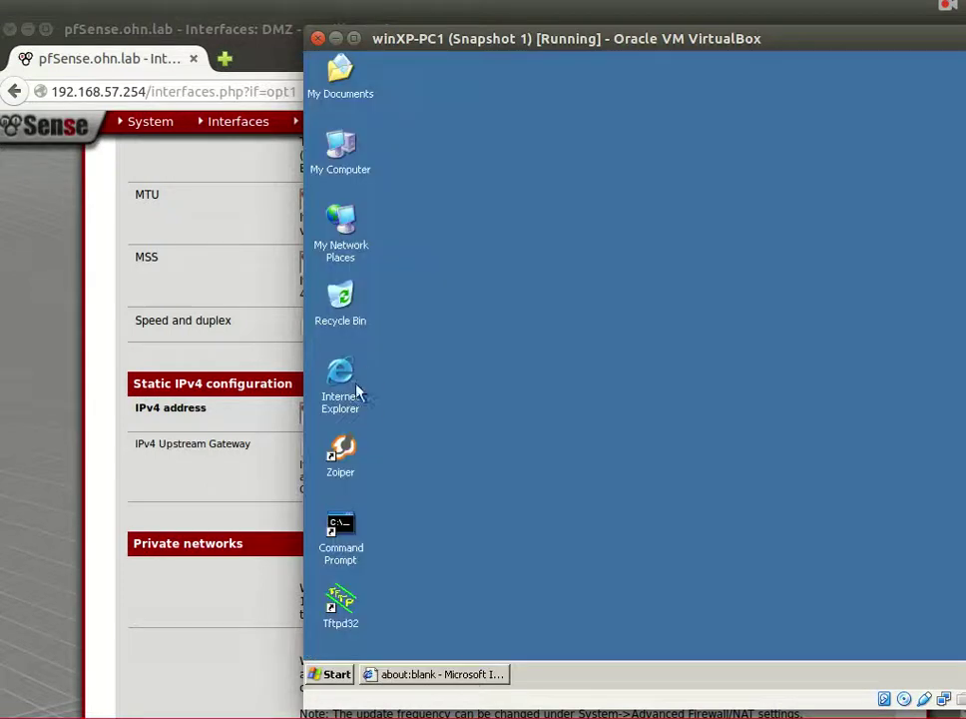
{"action": "left_click", "coordinate": [340, 524]}
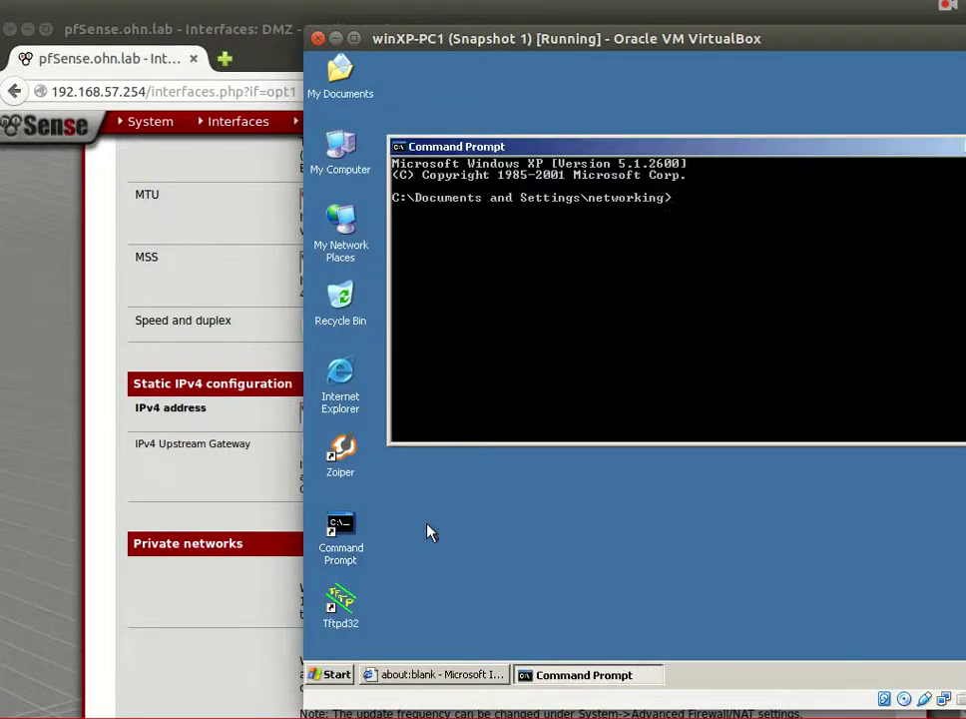
{"action": "type", "text": "ping 192.168.58"}
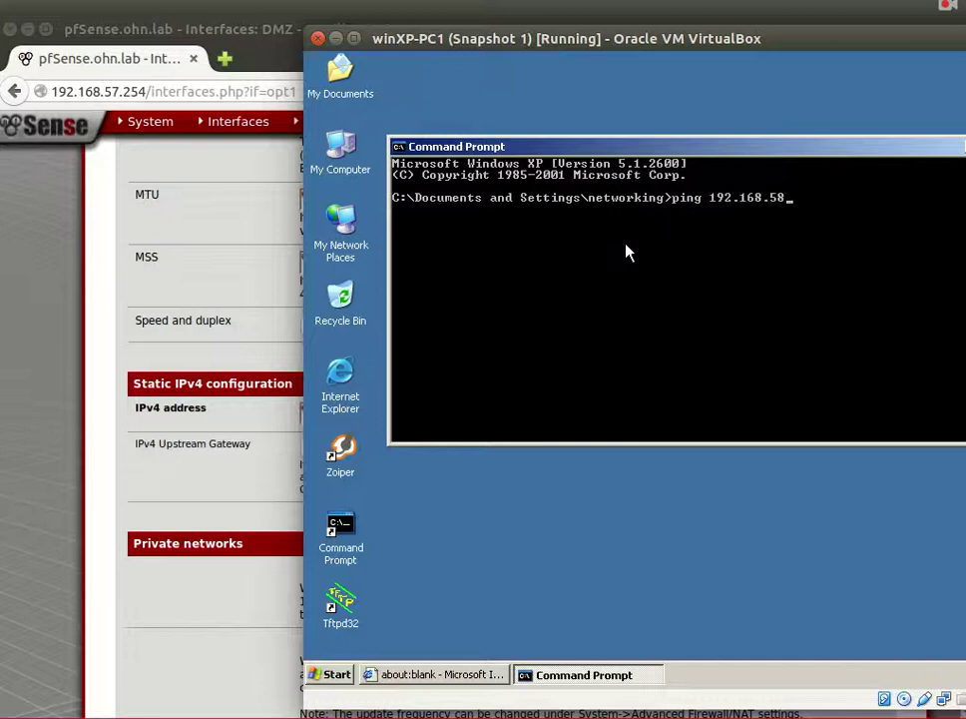
{"action": "type", "text": ".254"}
{"action": "key", "text": "Return"}
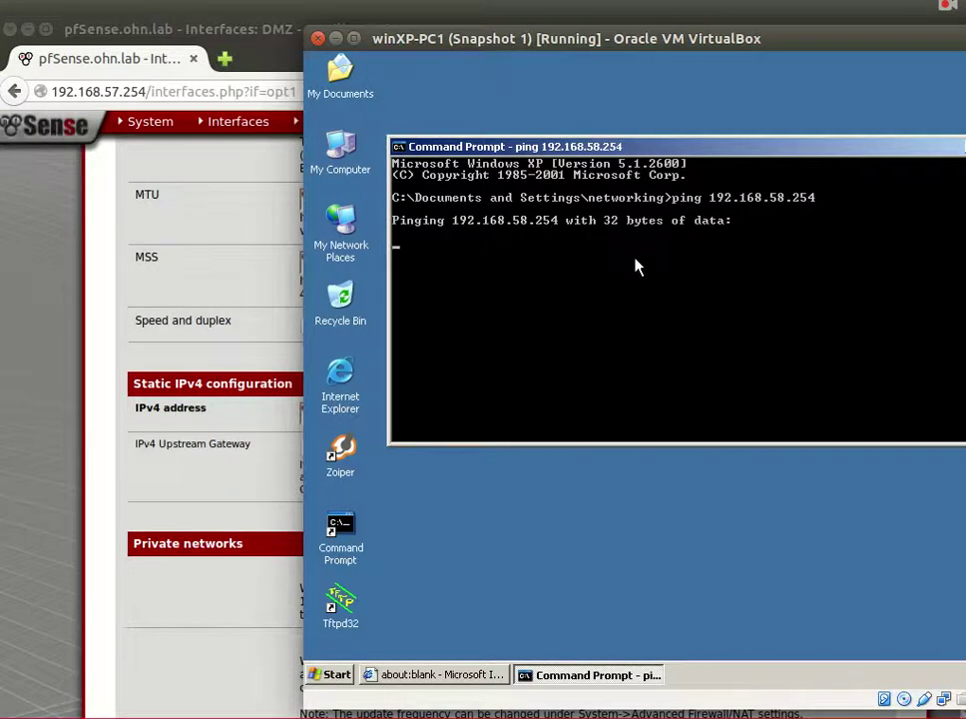
{"action": "key", "text": "ctrl+c"}
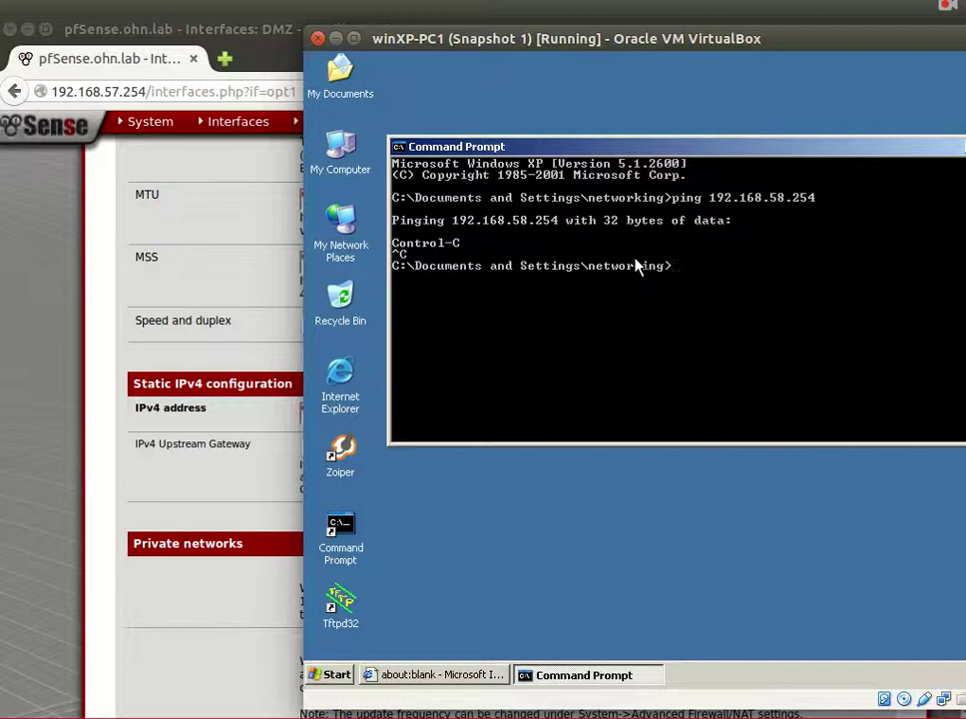
Ping 192.168.10.1 from the Command Prompt and stop it after a few replies.
{"action": "key", "text": "Up"}
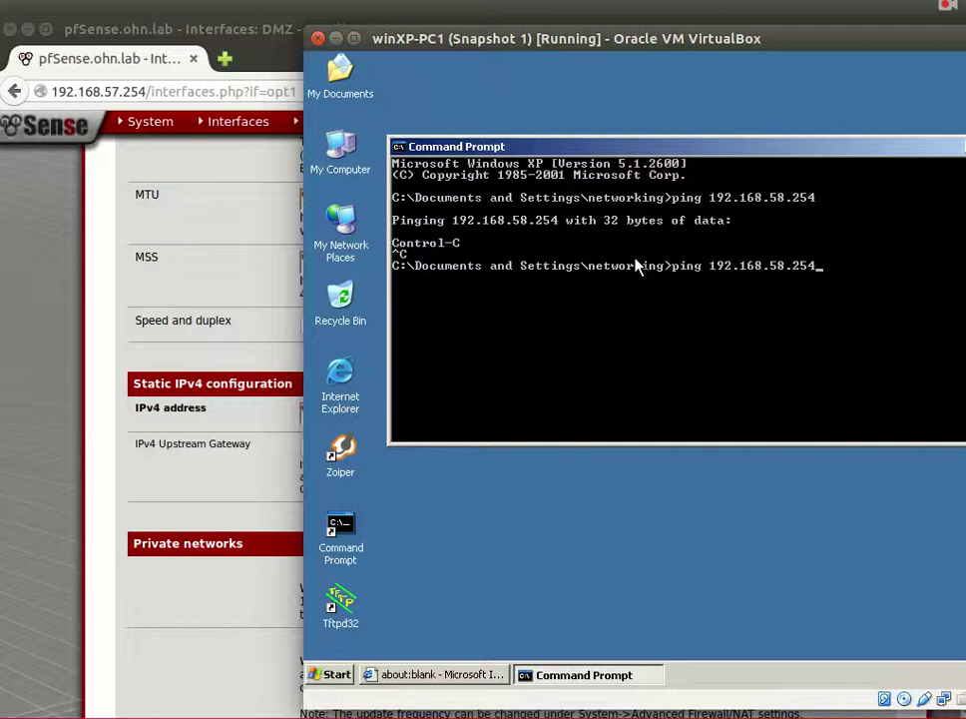
{"action": "key", "text": "BackSpace"}
{"action": "key", "text": "BackSpace"}
{"action": "key", "text": "BackSpace"}
{"action": "key", "text": "BackSpace"}
{"action": "key", "text": "BackSpace"}
{"action": "key", "text": "BackSpace"}
{"action": "type", "text": "10.1"}
{"action": "key", "text": "Return"}
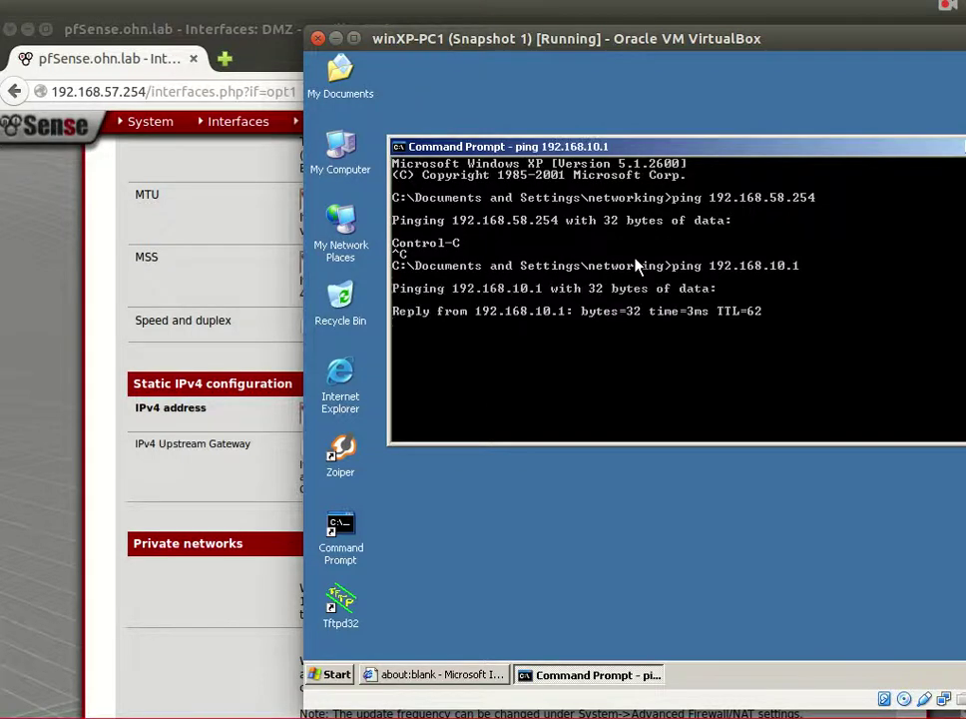
{"action": "key", "text": "ctrl+c"}
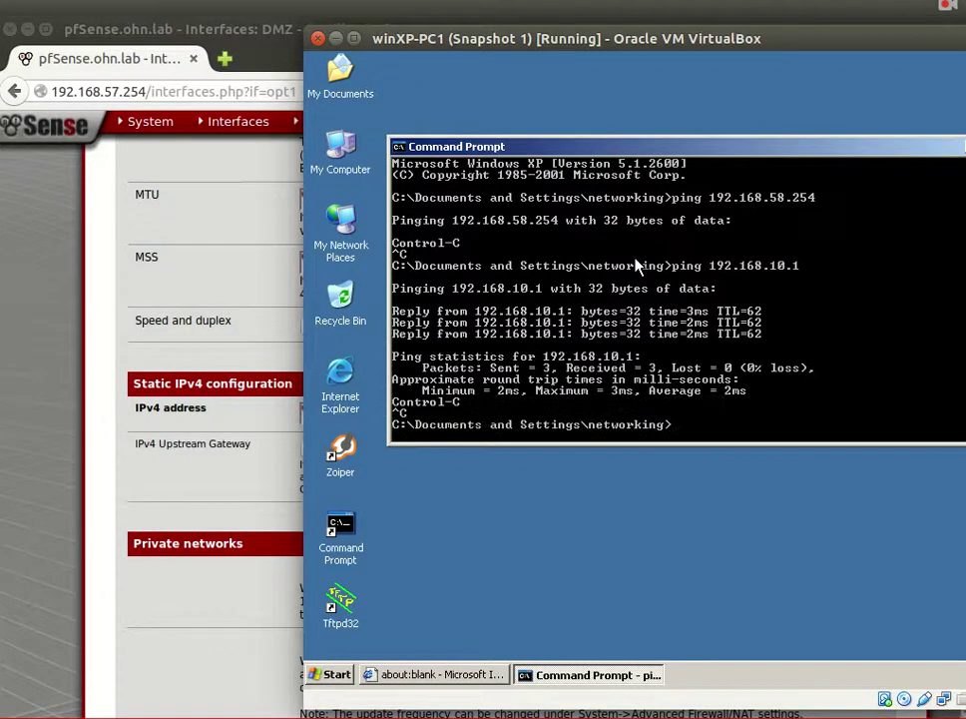
Minimize the Command Prompt and examine the Local Area Connection's network details, including the DNS server, closing both windows when done.
{"action": "left_click", "coordinate": [565, 677]}
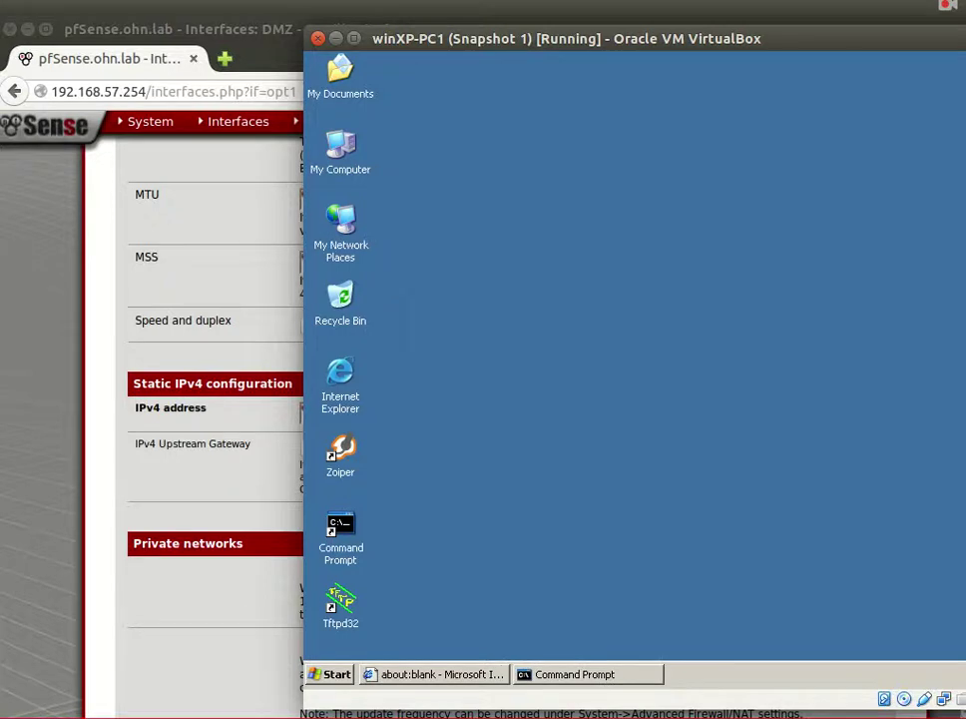
{"action": "double_click", "coordinate": [960, 680]}
{"action": "left_click", "coordinate": [636, 199]}
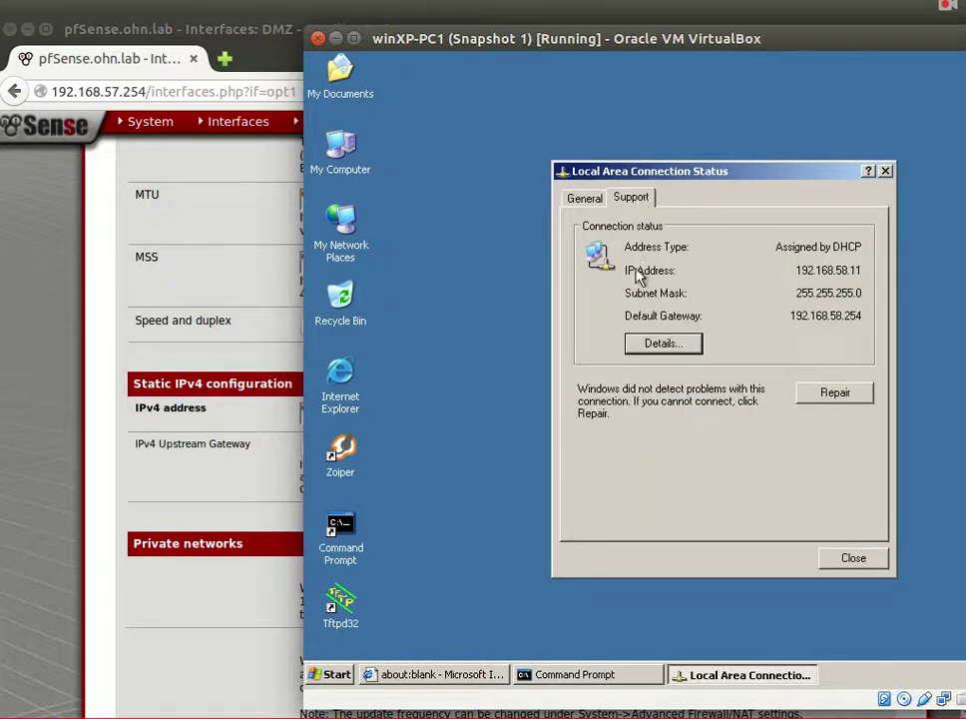
{"action": "left_click", "coordinate": [651, 344]}
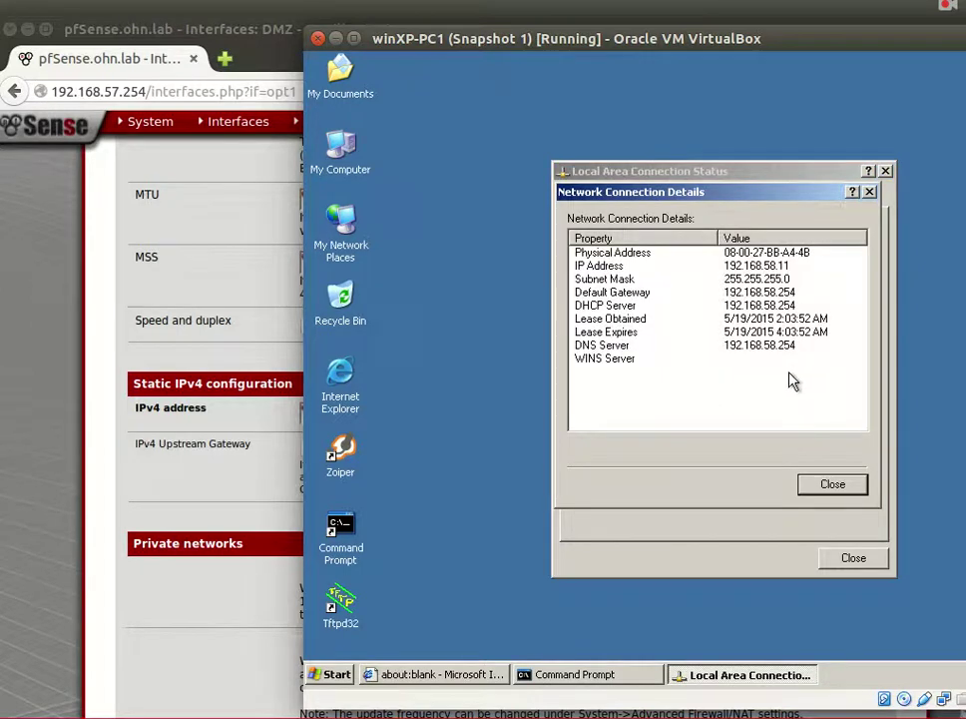
{"action": "left_click", "coordinate": [816, 488]}
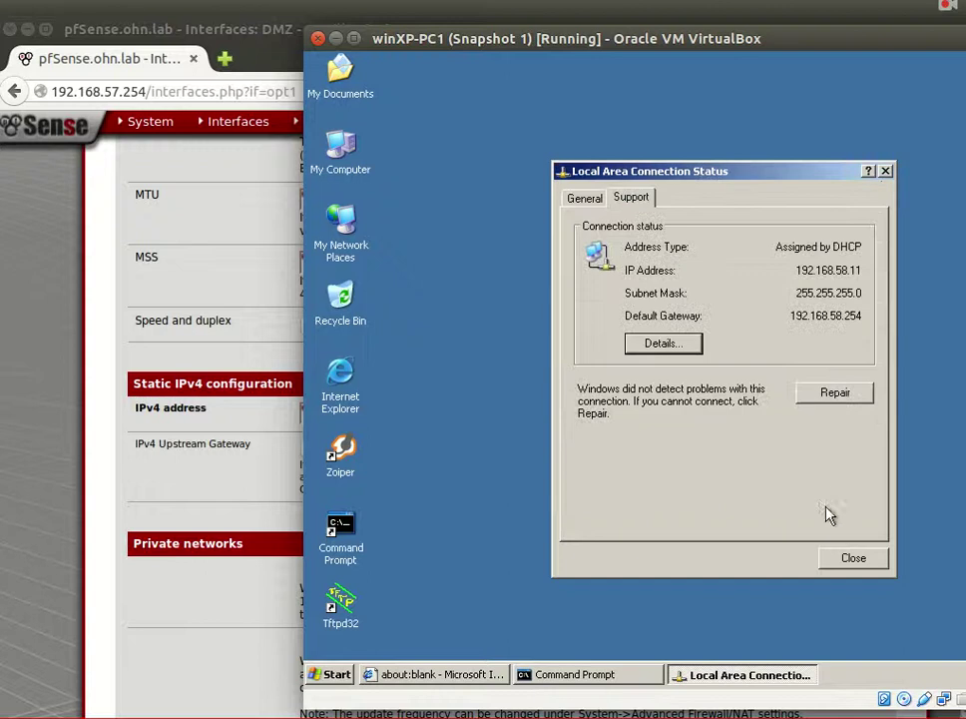
{"action": "left_click", "coordinate": [855, 560]}
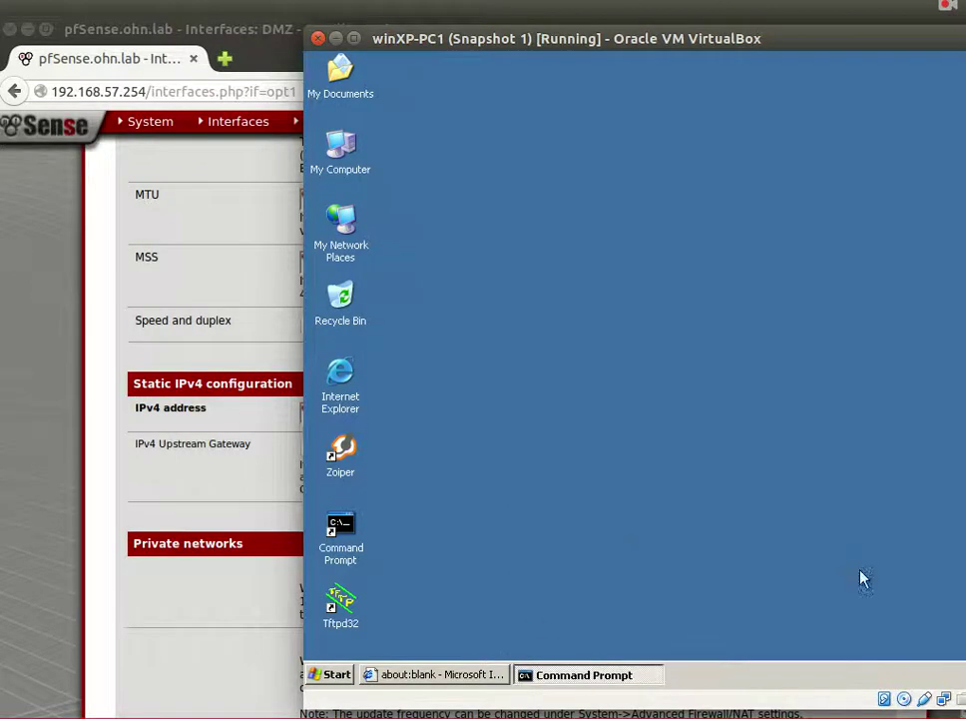
{"action": "left_click", "coordinate": [436, 691]}
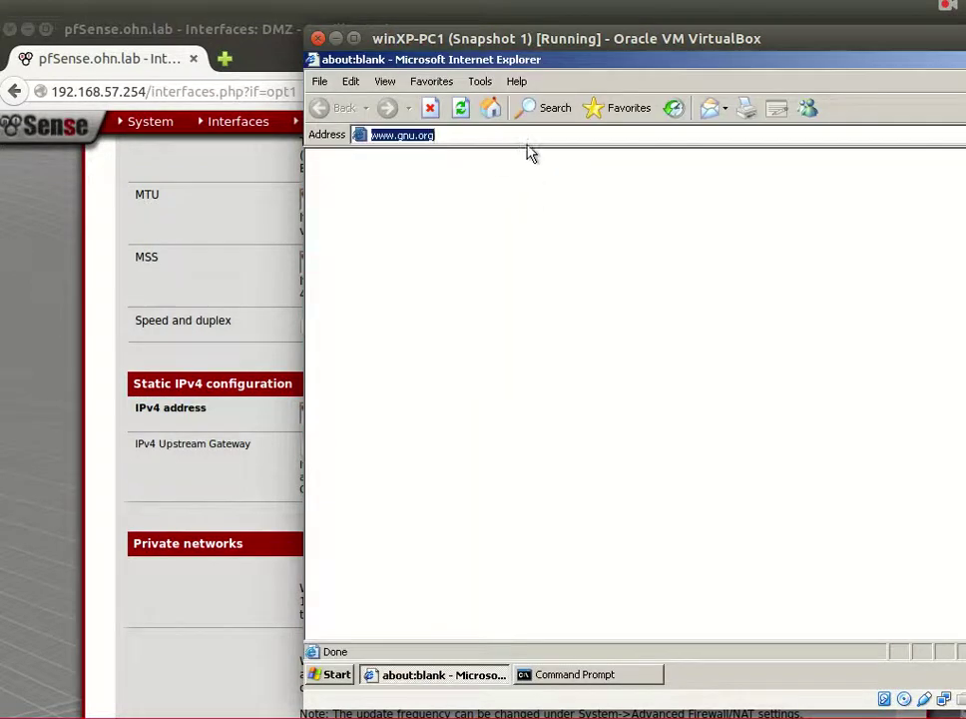
{"action": "left_click", "coordinate": [524, 143]}
{"action": "key", "text": "Return"}
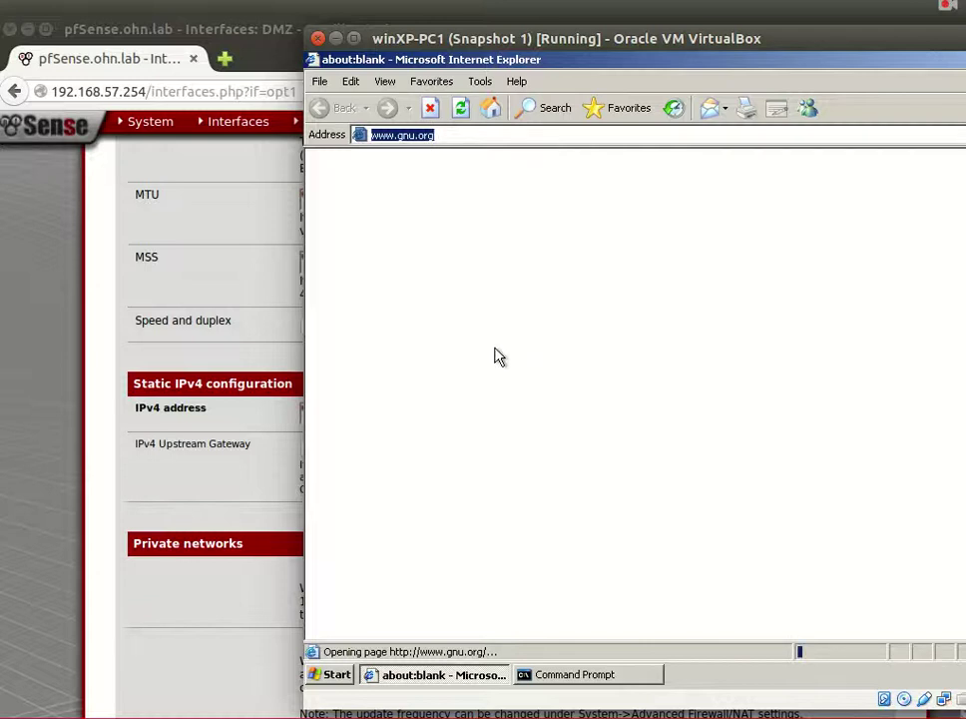
{"action": "left_click", "coordinate": [431, 110]}
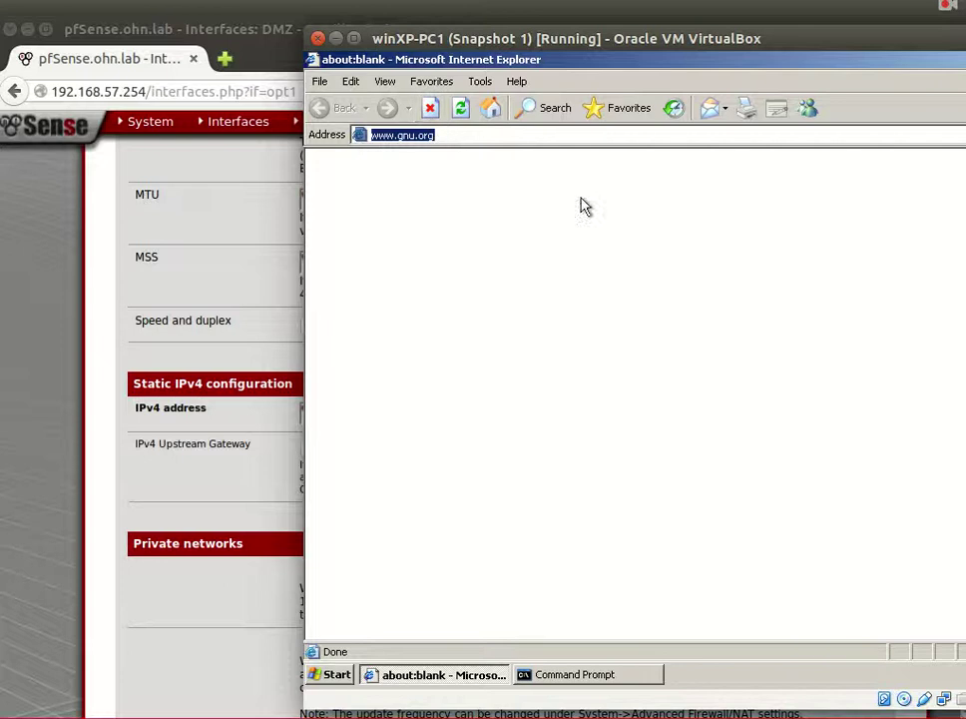
{"action": "key", "text": "alt+F4"}
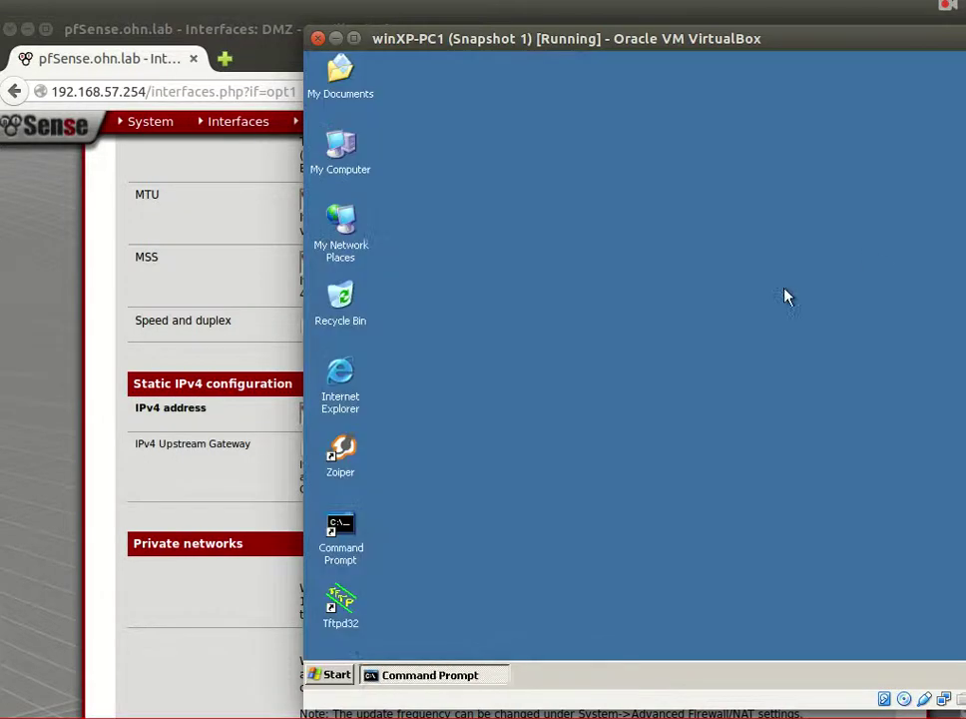
{"action": "right_click", "coordinate": [778, 287]}
{"action": "left_click", "coordinate": [820, 318]}
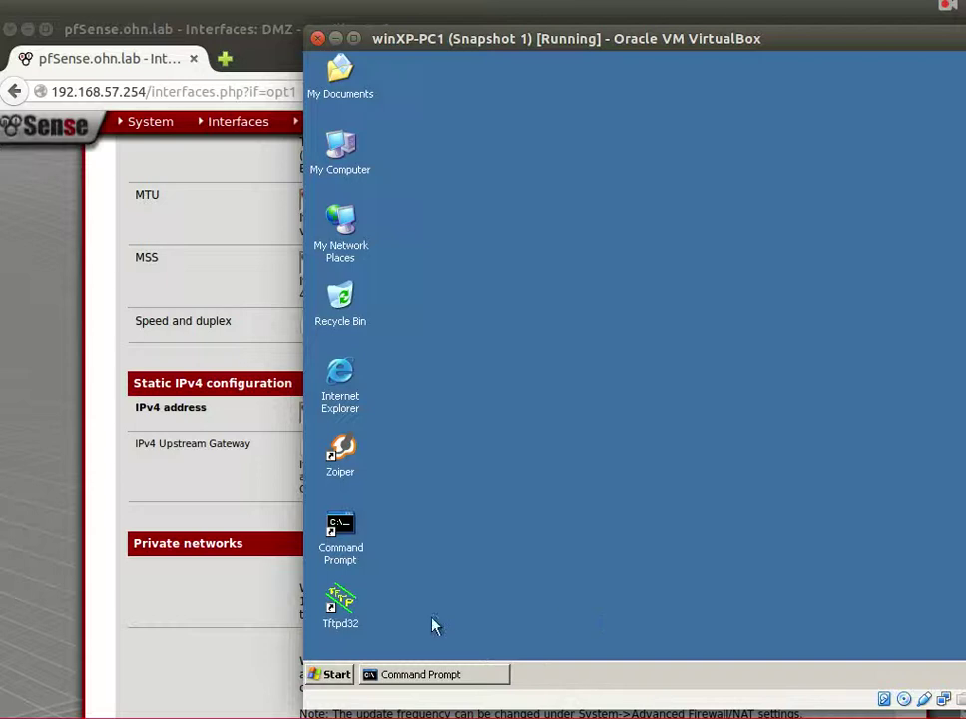
Restore the Command Prompt window, close it and refresh the desktop.
{"action": "left_click", "coordinate": [424, 675]}
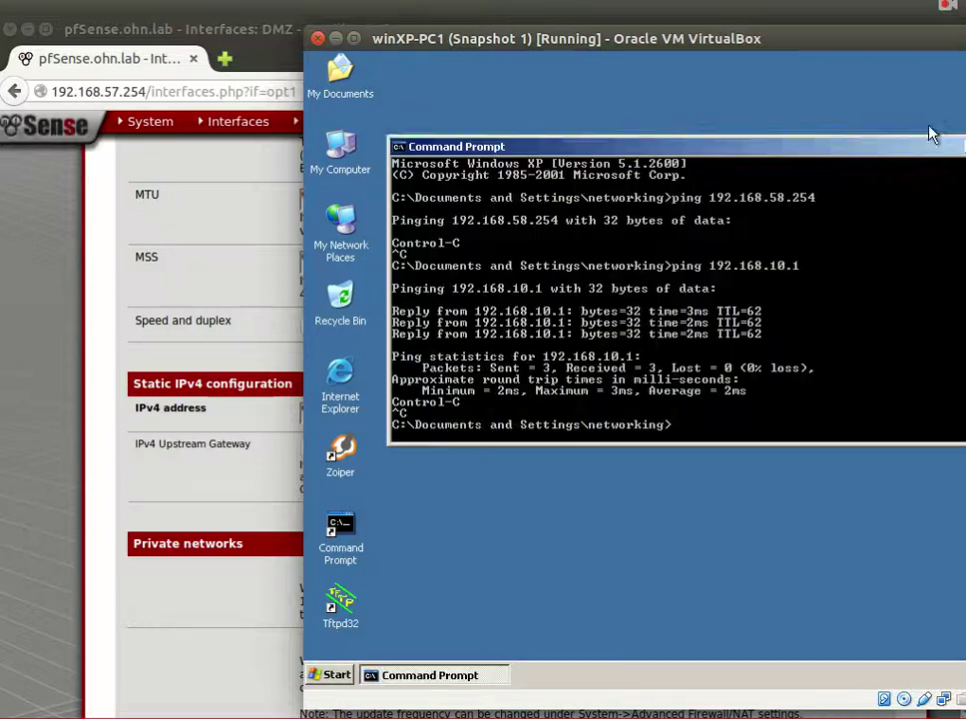
{"action": "double_click", "coordinate": [928, 146]}
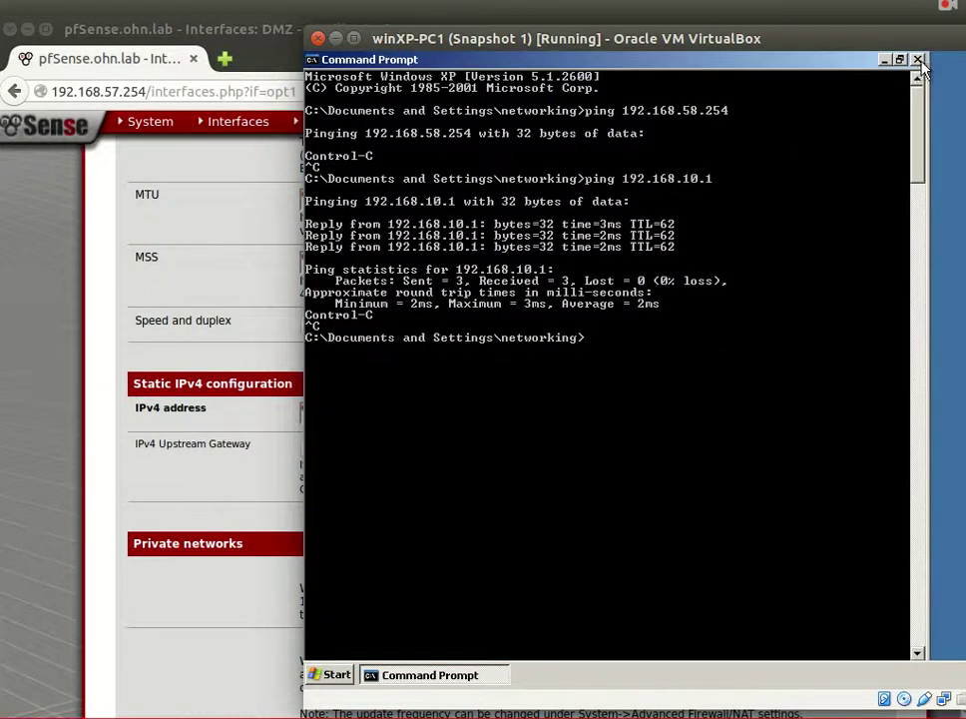
{"action": "left_click", "coordinate": [918, 61]}
{"action": "right_click", "coordinate": [528, 319]}
{"action": "left_click", "coordinate": [565, 342]}
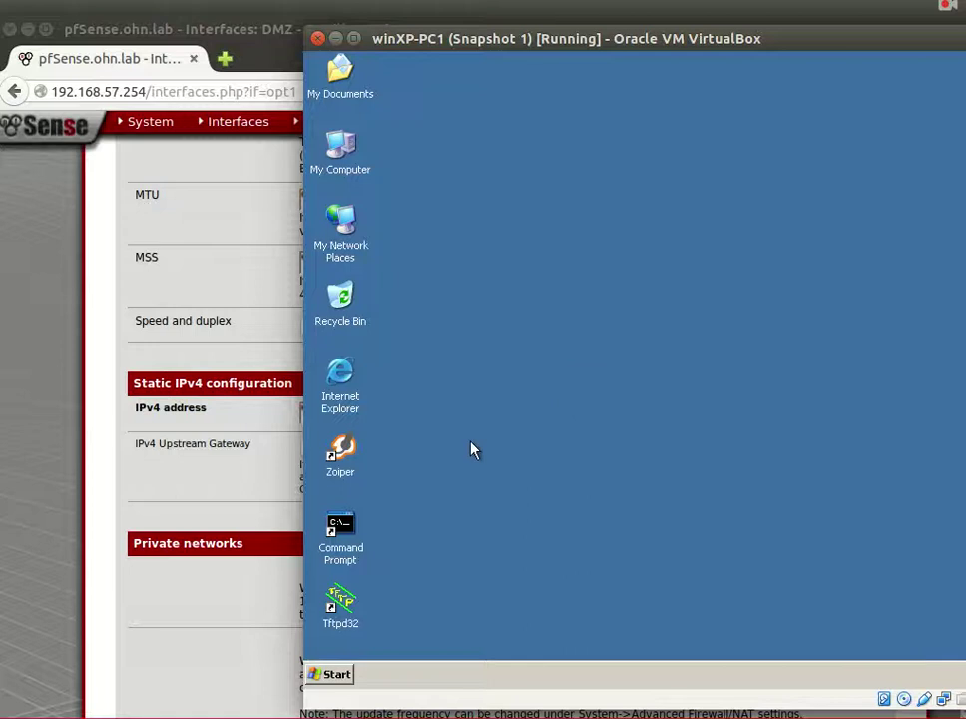